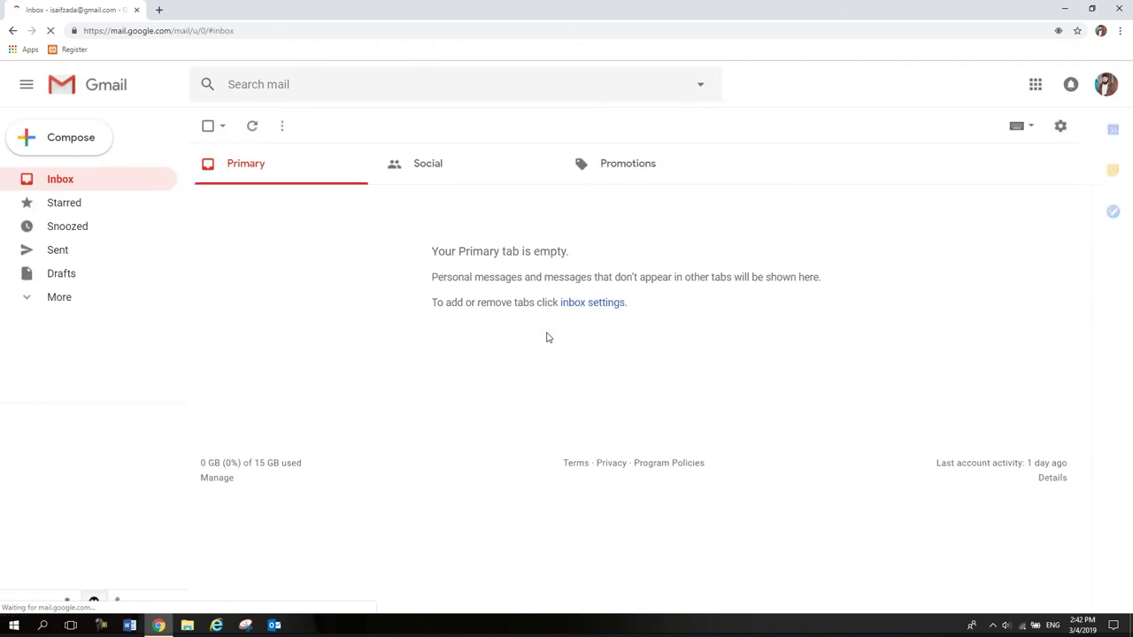
Create a top-level Gmail label named 'My Kabul University 4 Years Lecture Notes'.
{"action": "left_click", "coordinate": [86, 299]}
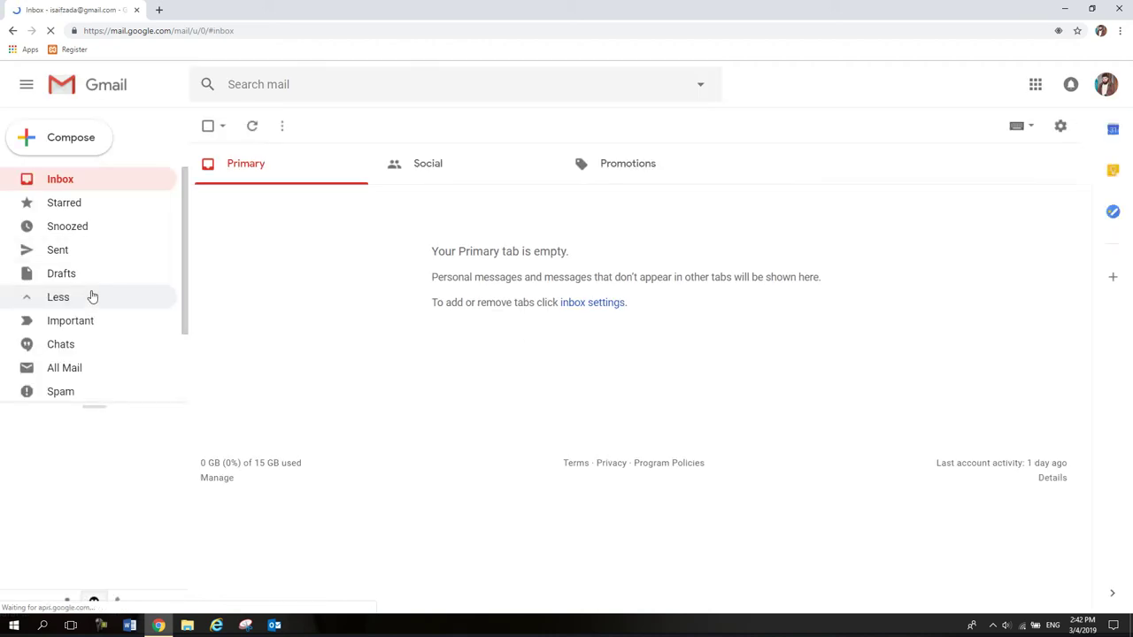
{"action": "scroll", "coordinate": [91, 296], "scroll_direction": "down", "scroll_amount": 2}
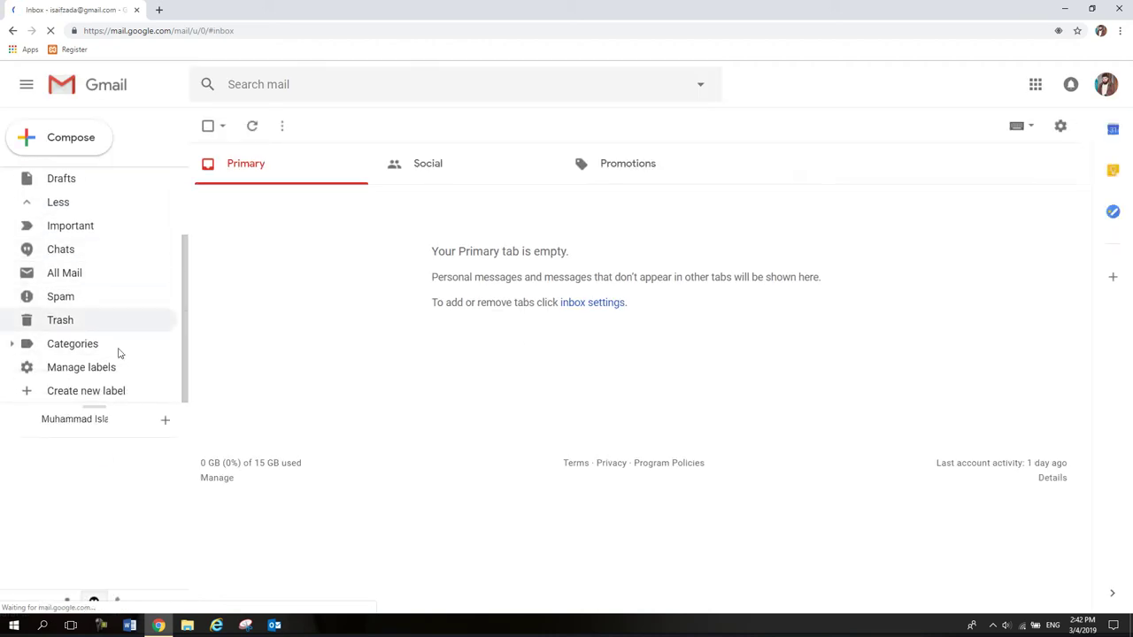
{"action": "left_click", "coordinate": [95, 394]}
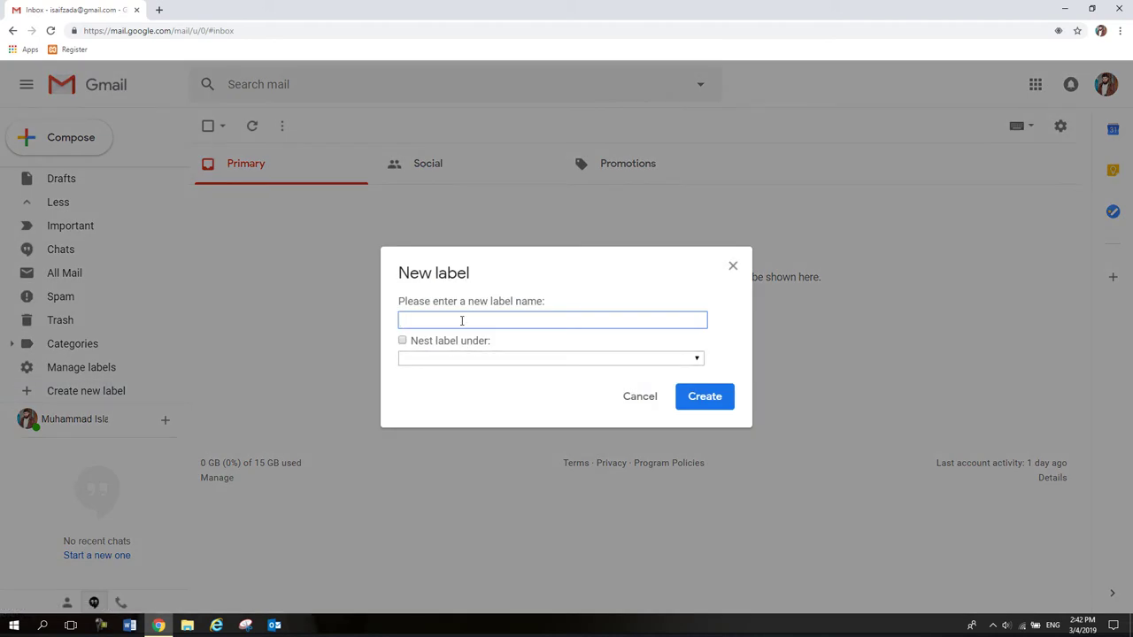
{"action": "type", "text": "My Kabul University 4 Years Lecture Notes"}
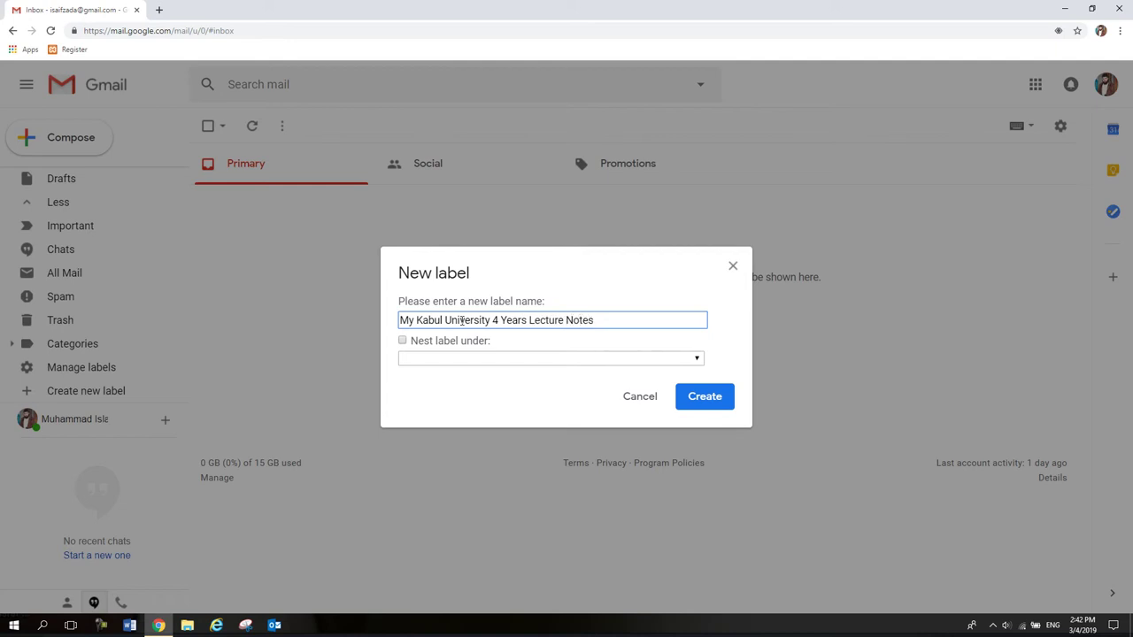
{"action": "left_click", "coordinate": [701, 401]}
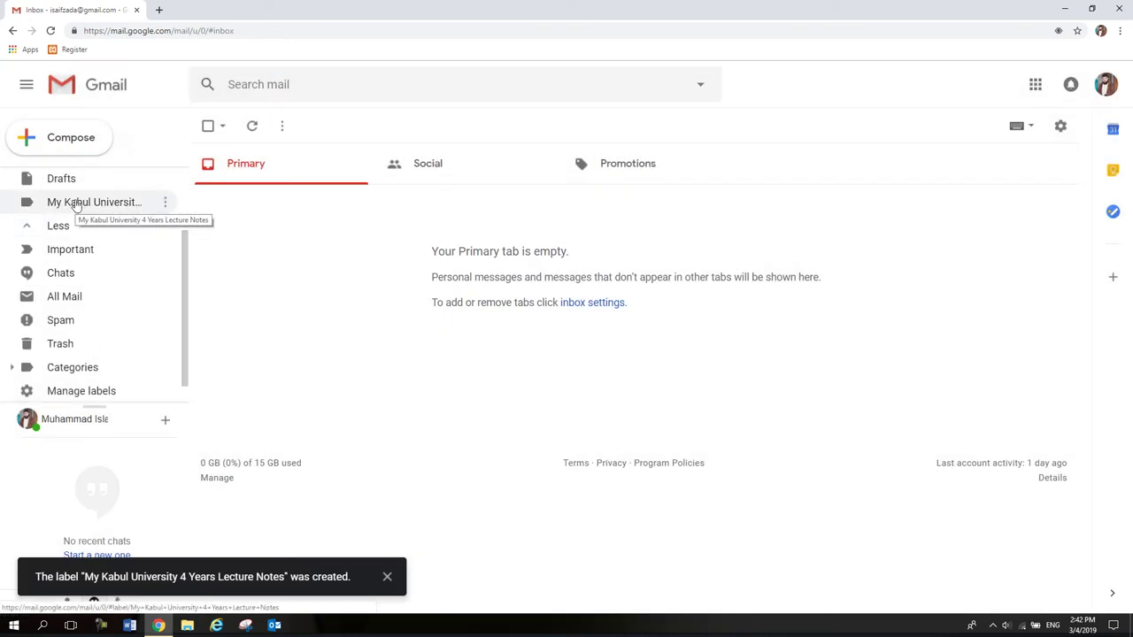
{"action": "scroll", "coordinate": [89, 232], "scroll_direction": "up", "scroll_amount": 1}
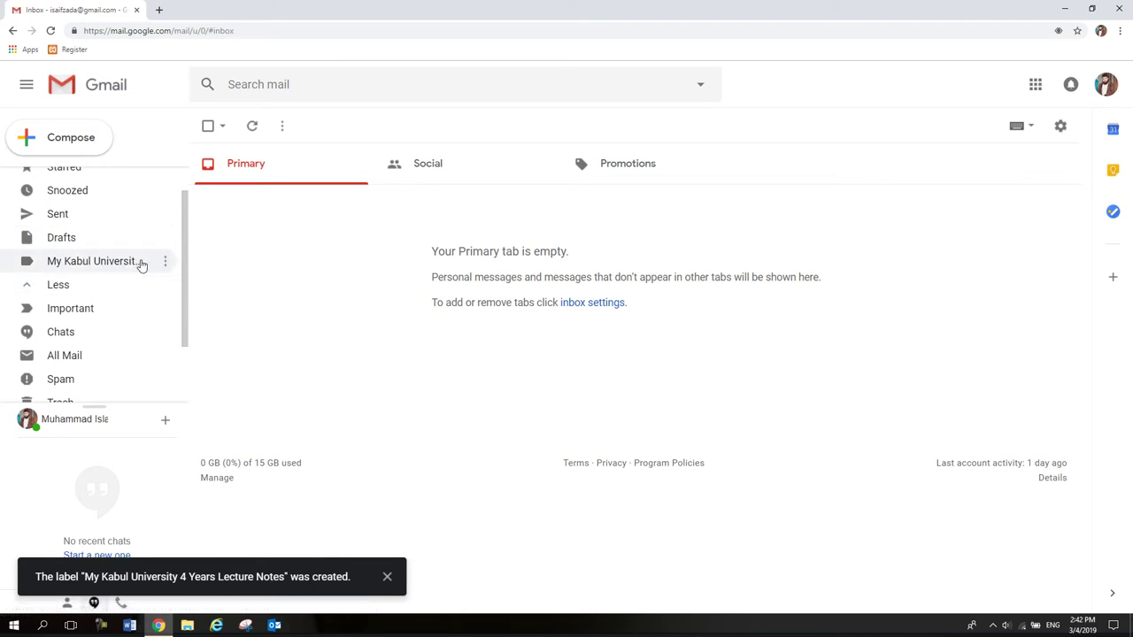
Add a '1st Year Lecture Notes' label with the university label as its parent.
{"action": "scroll", "coordinate": [91, 352], "scroll_direction": "down", "scroll_amount": 2}
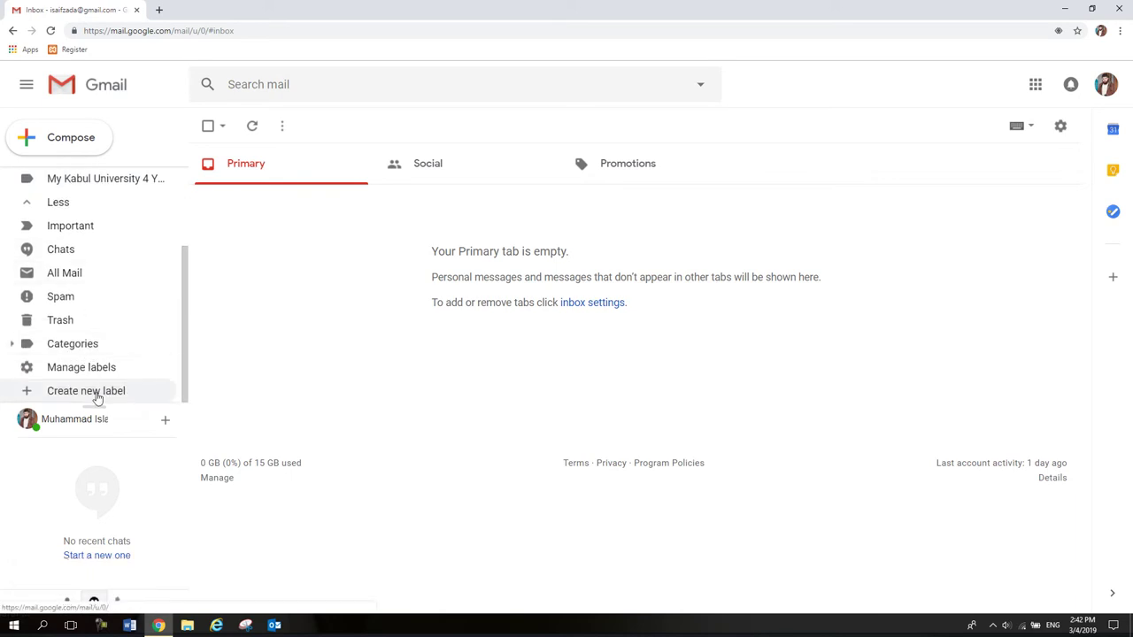
{"action": "left_click", "coordinate": [99, 393]}
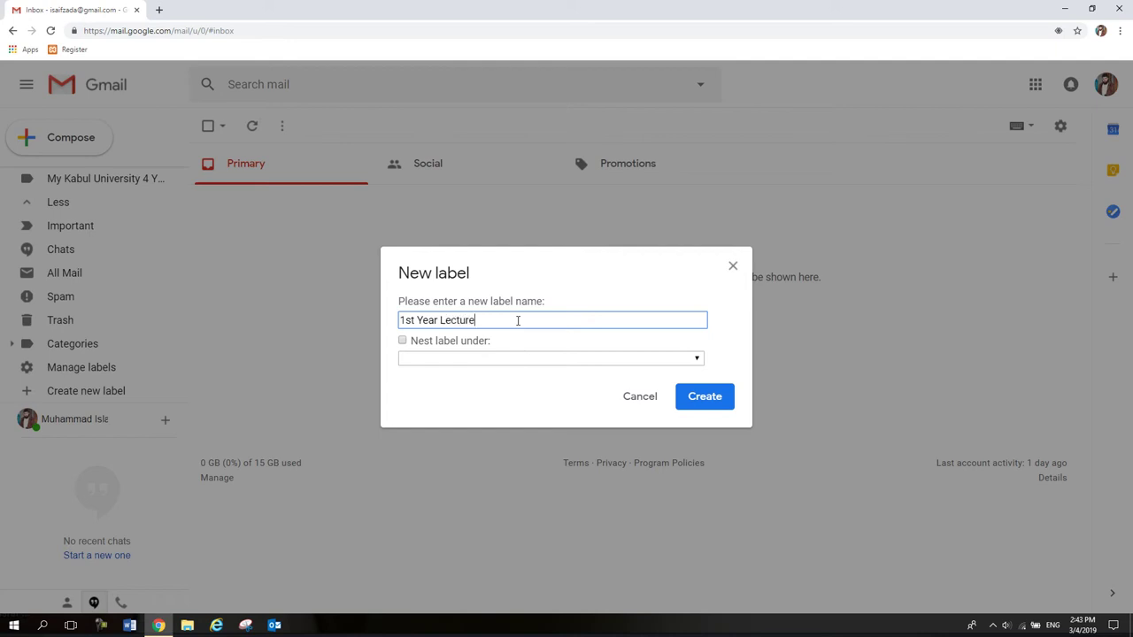
{"action": "left_click", "coordinate": [403, 341]}
{"action": "left_click", "coordinate": [407, 357]}
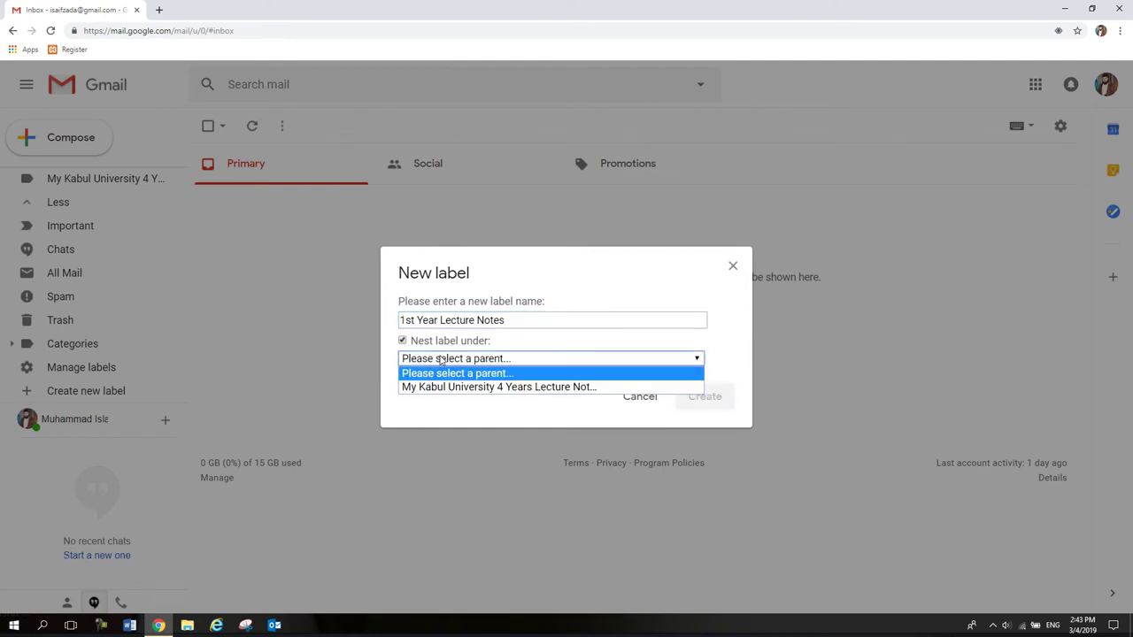
{"action": "left_click", "coordinate": [539, 388]}
{"action": "triple_click", "coordinate": [466, 320]}
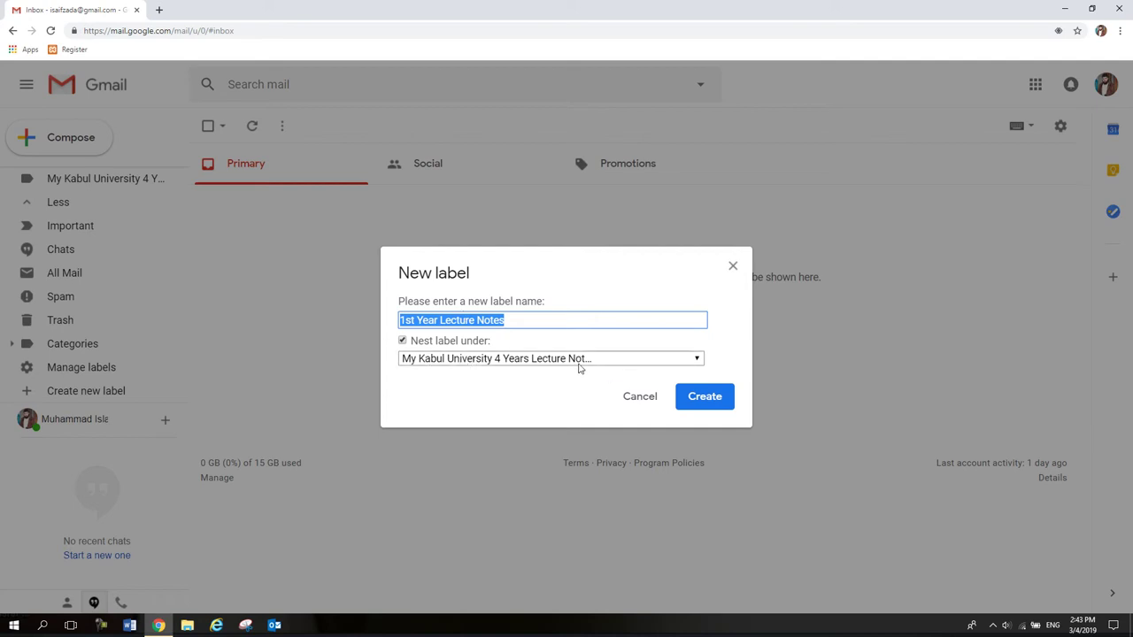
{"action": "left_click", "coordinate": [699, 399]}
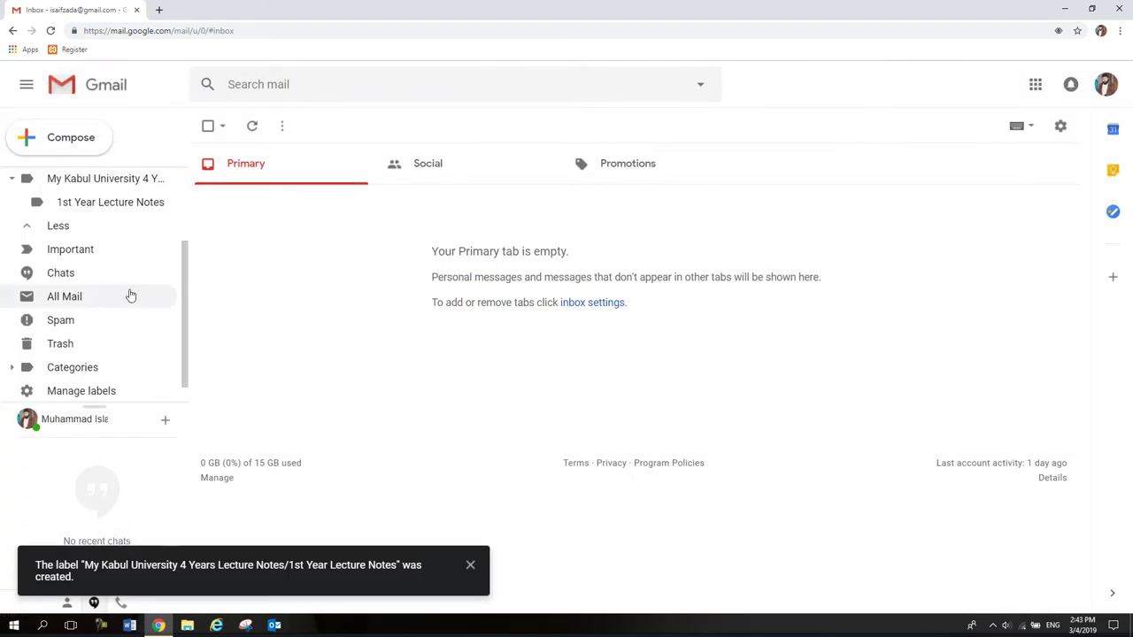
{"action": "scroll", "coordinate": [125, 290], "scroll_direction": "up", "scroll_amount": 2}
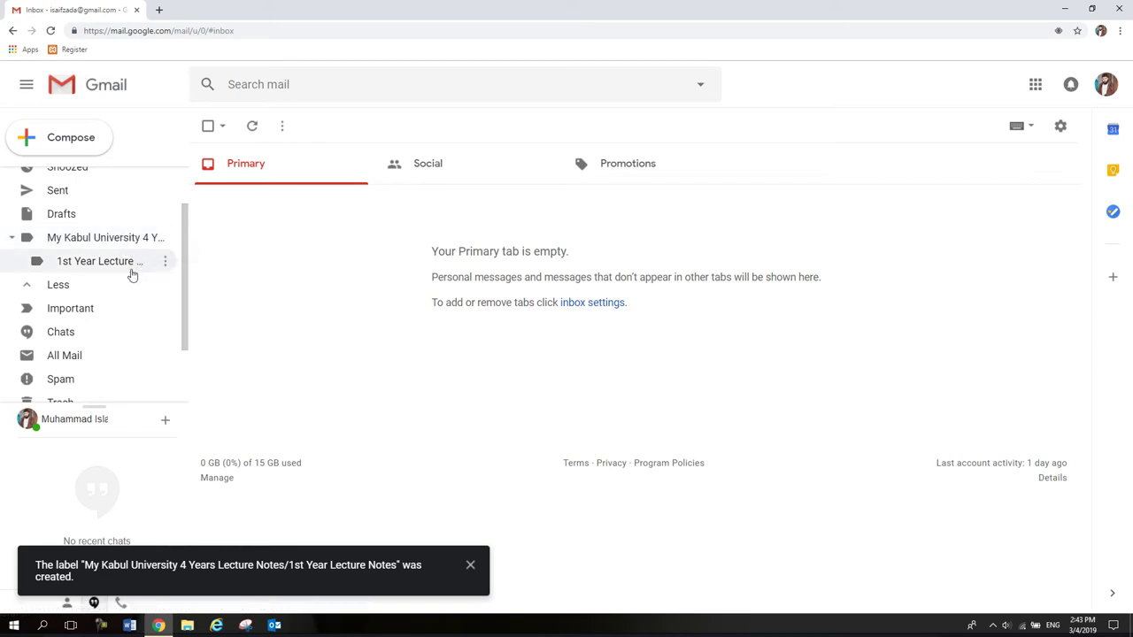
Add a '2nd Year Lecture Notes' label with the university label as its parent.
{"action": "scroll", "coordinate": [104, 357], "scroll_direction": "down", "scroll_amount": 1}
{"action": "left_click", "coordinate": [122, 395]}
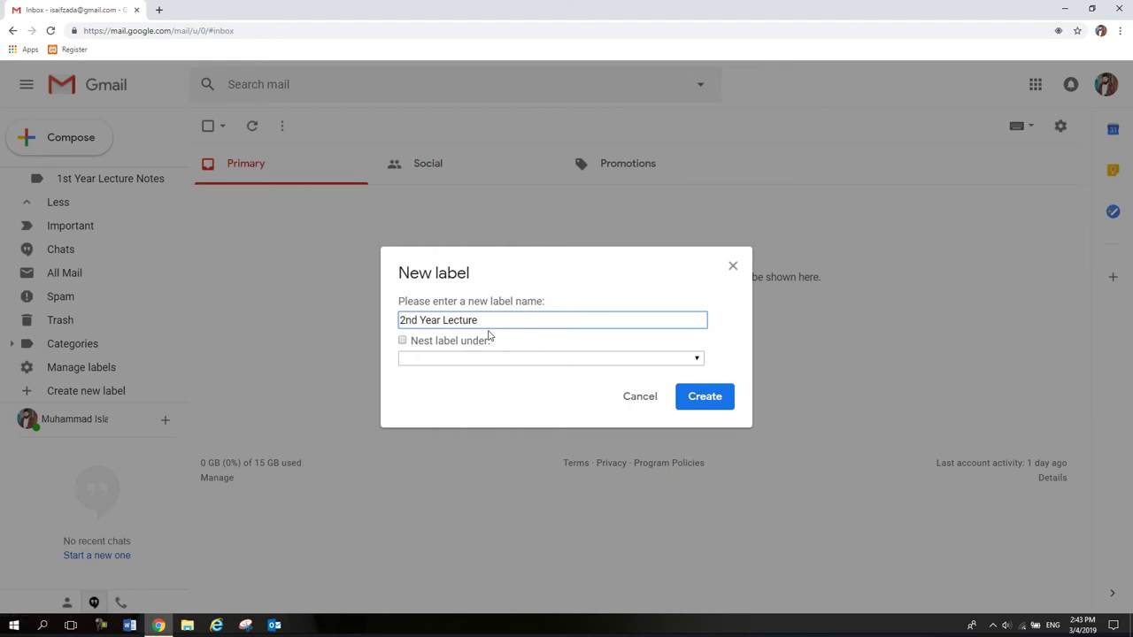
{"action": "type", "text": "Notes"}
{"action": "left_click", "coordinate": [478, 342]}
{"action": "left_click", "coordinate": [475, 359]}
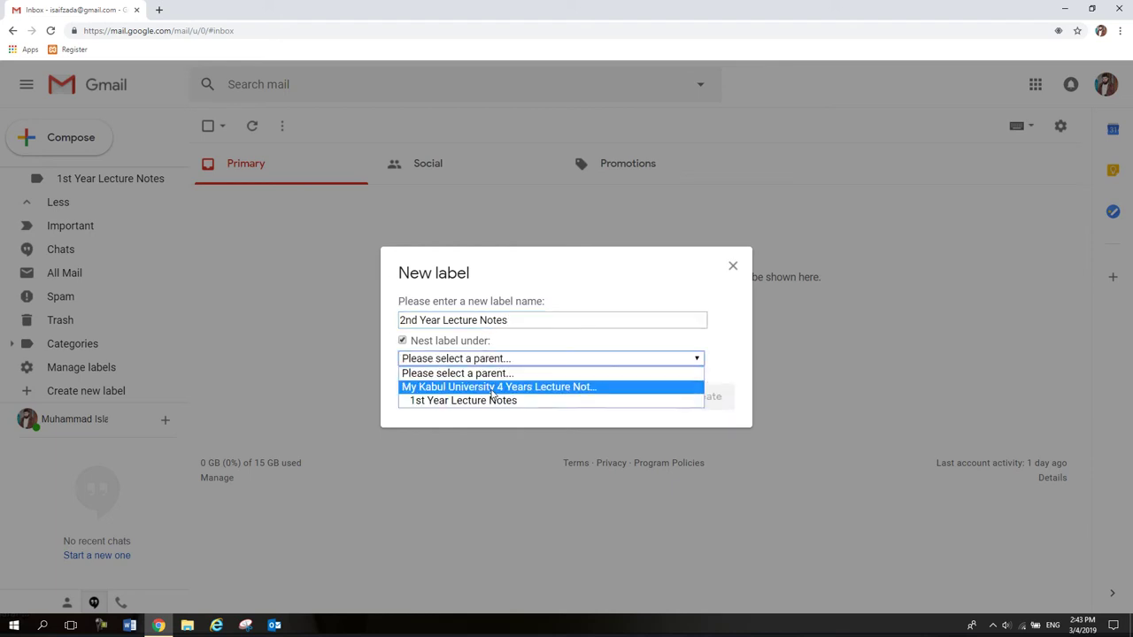
{"action": "left_click", "coordinate": [489, 390]}
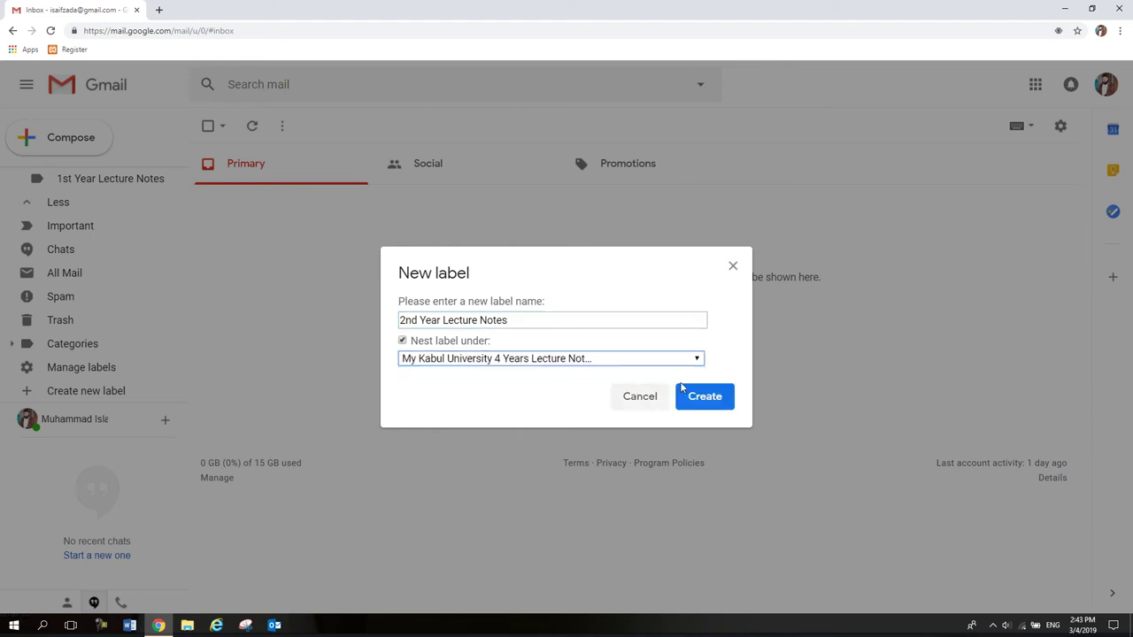
{"action": "left_click", "coordinate": [698, 400]}
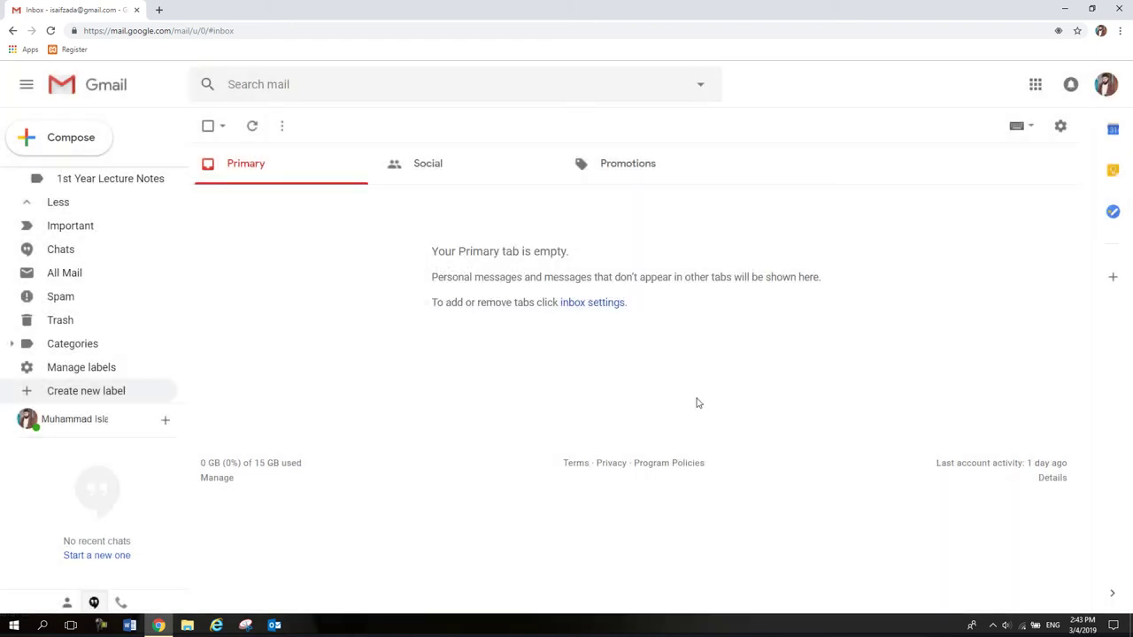
Create a '3rd Year Lecture Notes' label nested under the university label.
{"action": "scroll", "coordinate": [79, 367], "scroll_direction": "down", "scroll_amount": 1}
{"action": "left_click", "coordinate": [81, 392]}
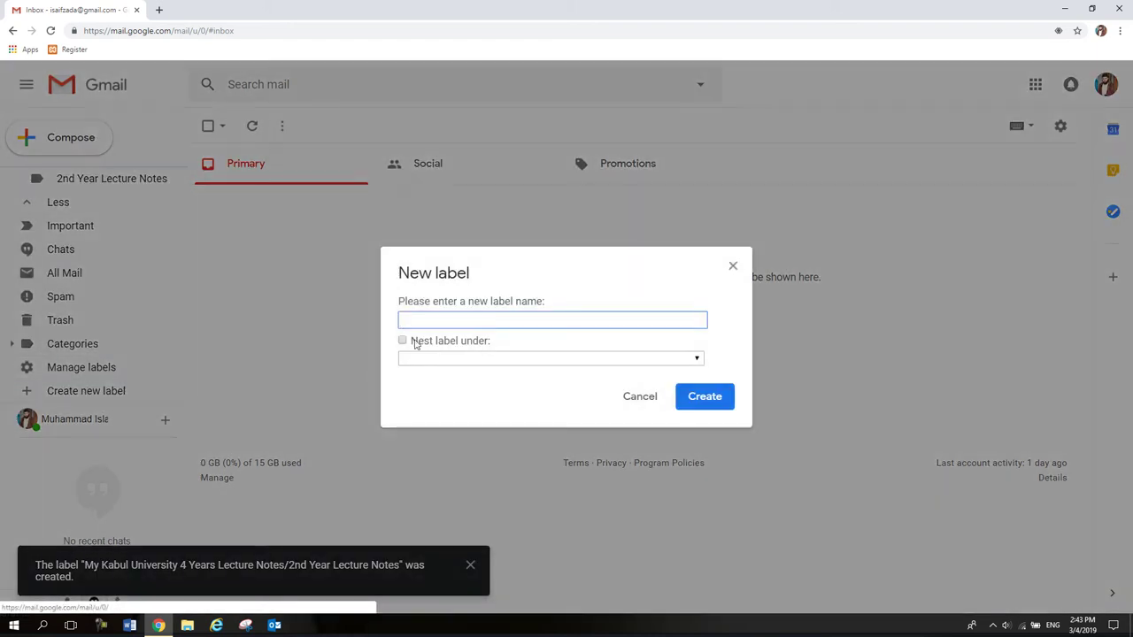
{"action": "type", "text": "3rd Year Lecture Notes"}
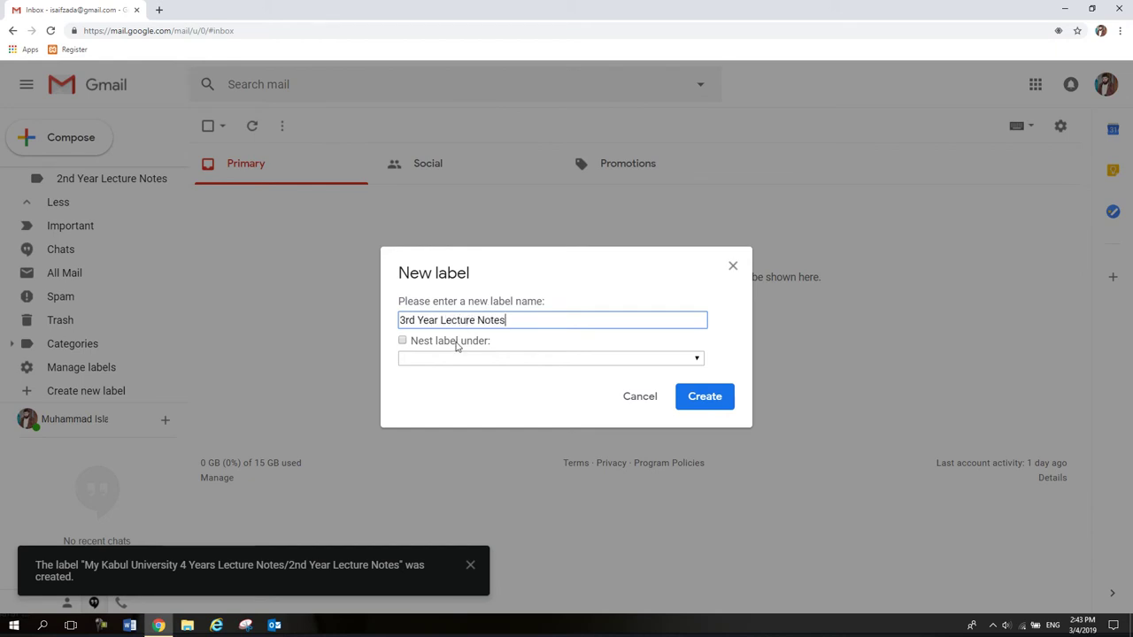
{"action": "left_click", "coordinate": [457, 342]}
{"action": "left_click", "coordinate": [457, 358]}
{"action": "left_click", "coordinate": [504, 387]}
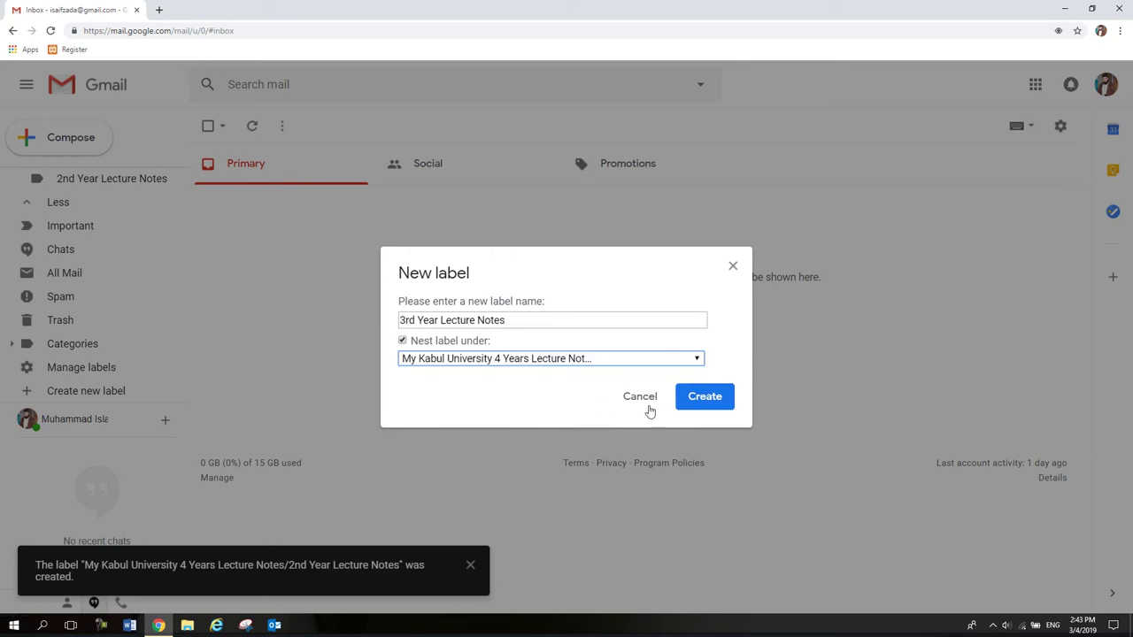
{"action": "left_click", "coordinate": [708, 400]}
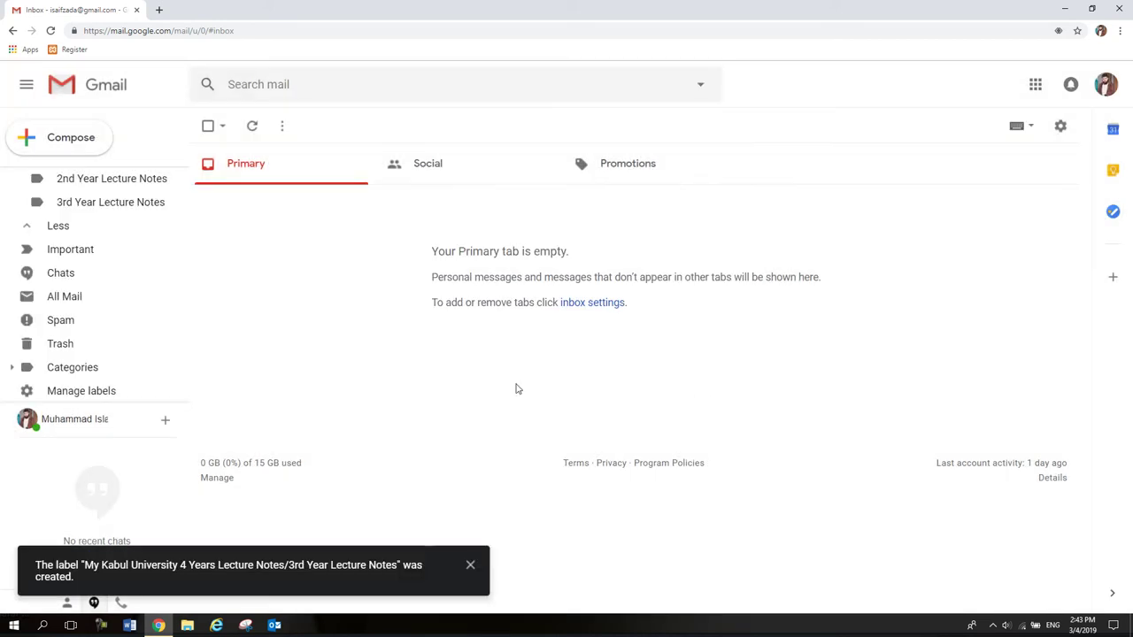
Create a '4th Year Lecture Notes' label nested under the university label.
{"action": "scroll", "coordinate": [94, 392], "scroll_direction": "down", "scroll_amount": 1}
{"action": "left_click", "coordinate": [99, 390]}
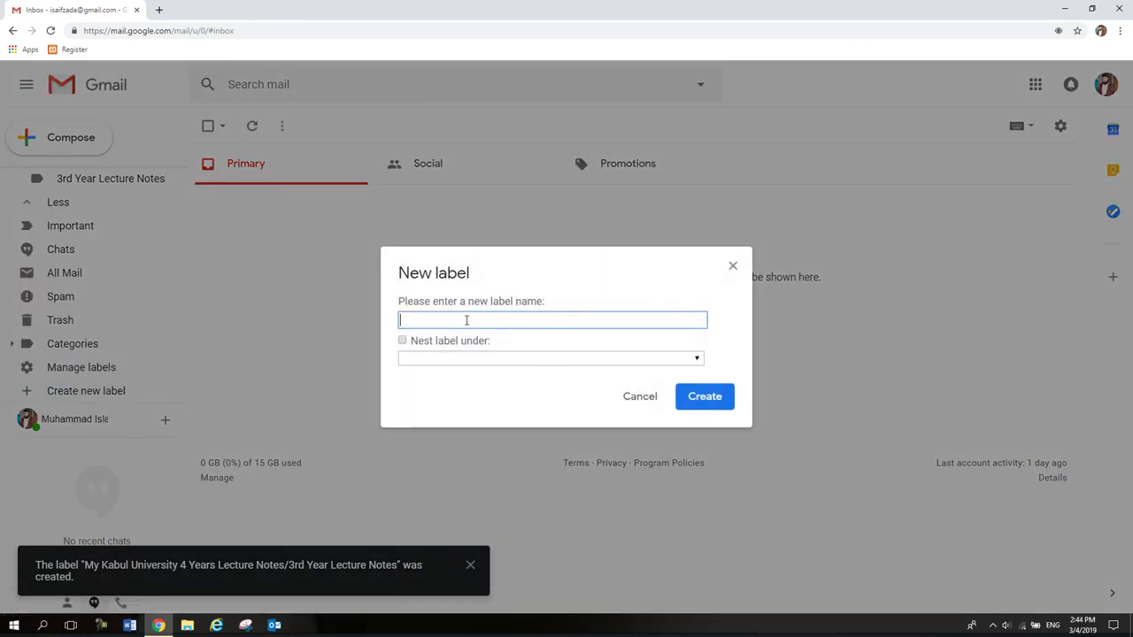
{"action": "type", "text": "4th Year"}
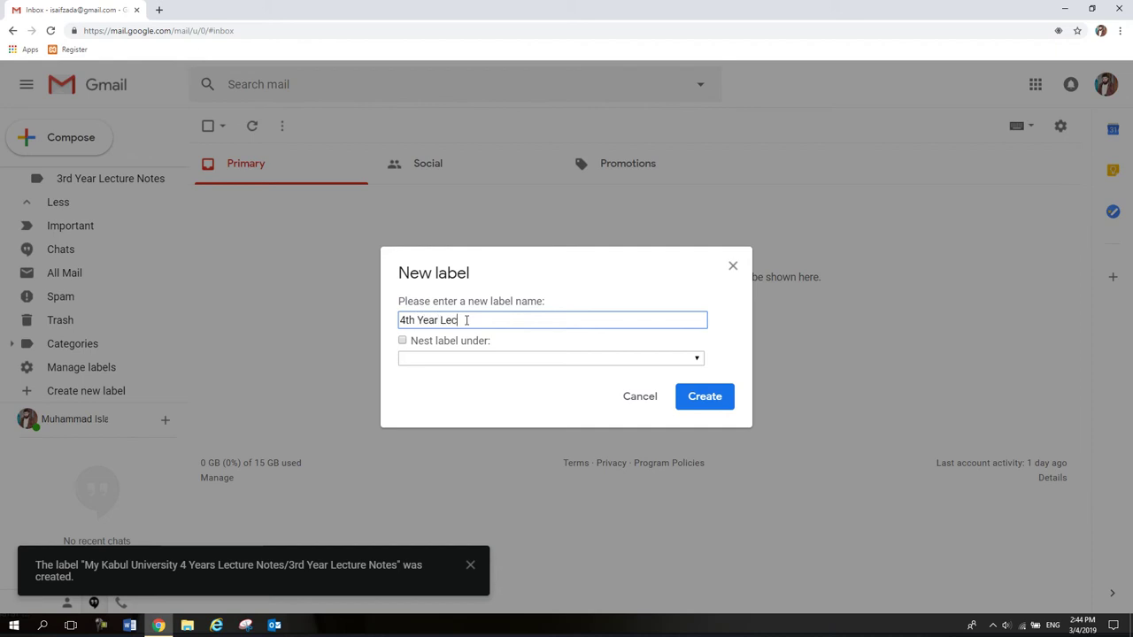
{"action": "type", "text": " Lecture Notes"}
{"action": "left_click", "coordinate": [429, 342]}
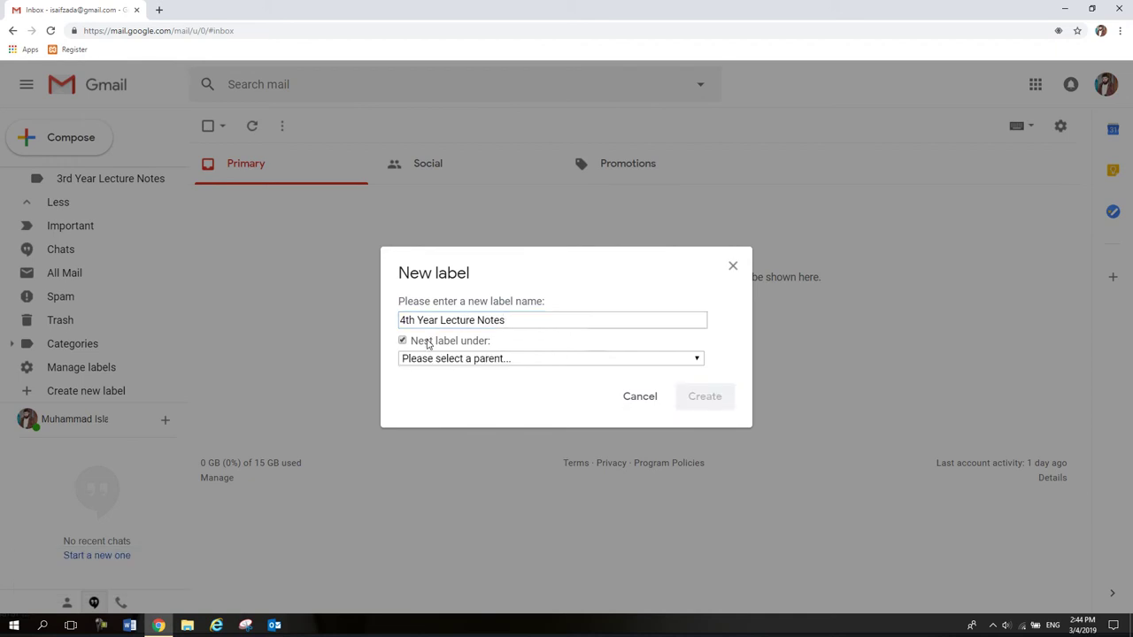
{"action": "left_click", "coordinate": [472, 358]}
{"action": "left_click", "coordinate": [472, 390]}
{"action": "left_click", "coordinate": [705, 406]}
{"action": "scroll", "coordinate": [133, 310], "scroll_direction": "up", "scroll_amount": 2}
{"action": "scroll", "coordinate": [137, 312], "scroll_direction": "down", "scroll_amount": 3}
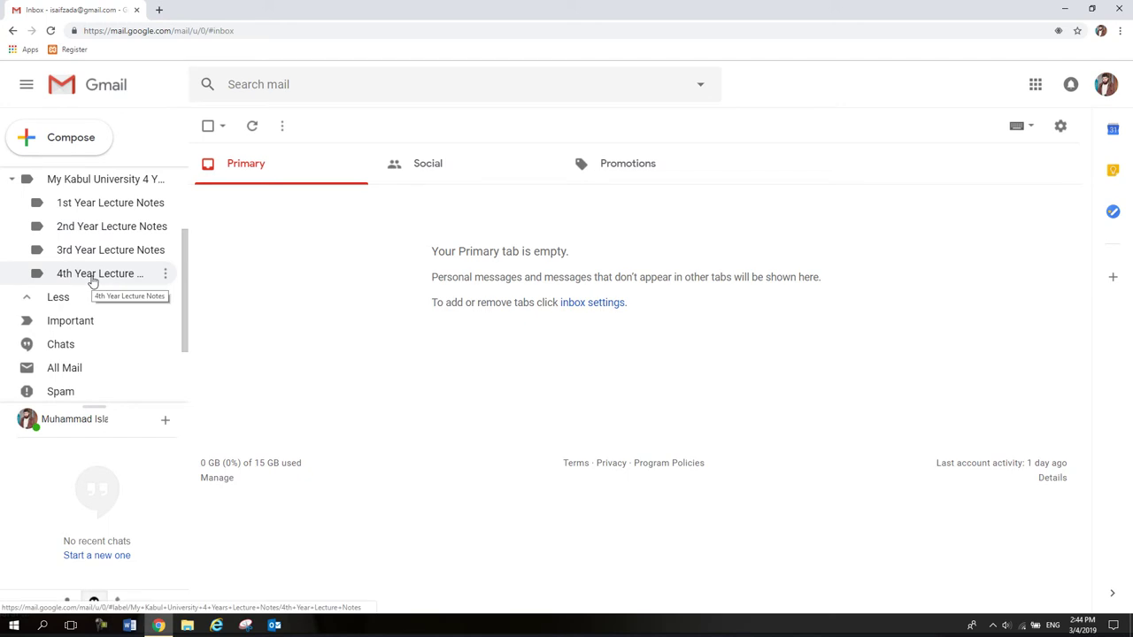
{"action": "scroll", "coordinate": [105, 389], "scroll_direction": "down", "scroll_amount": 2}
Add a '1st Semester Lecture Notes' label with 1st Year Lecture Notes as its parent.
{"action": "left_click", "coordinate": [107, 391]}
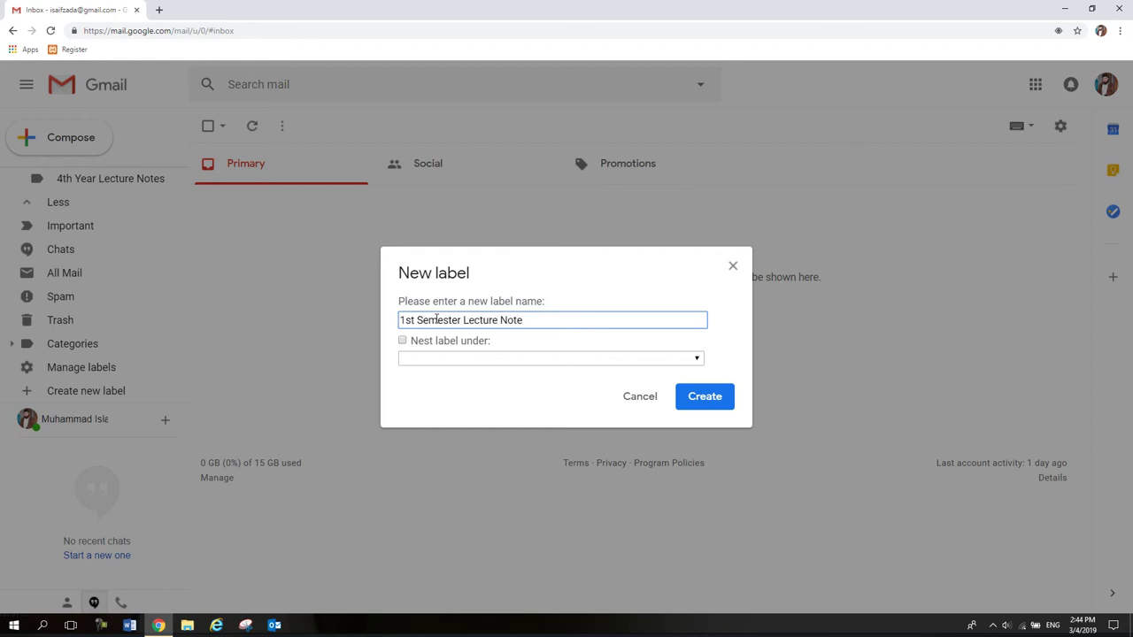
{"action": "left_click", "coordinate": [457, 341]}
{"action": "left_click", "coordinate": [457, 358]}
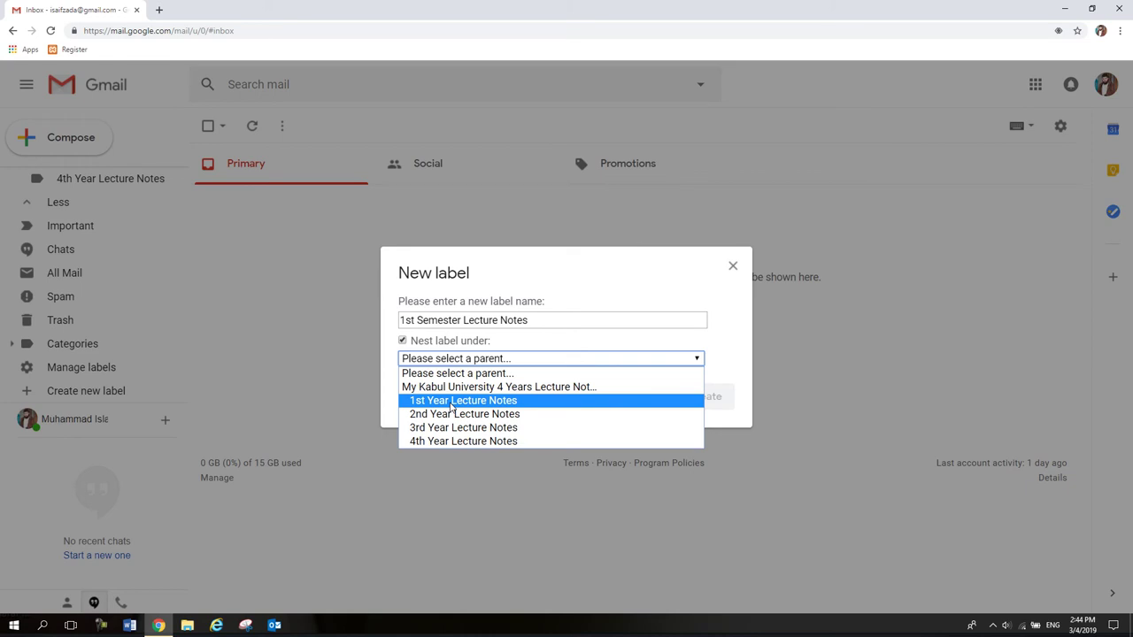
{"action": "left_click", "coordinate": [452, 406]}
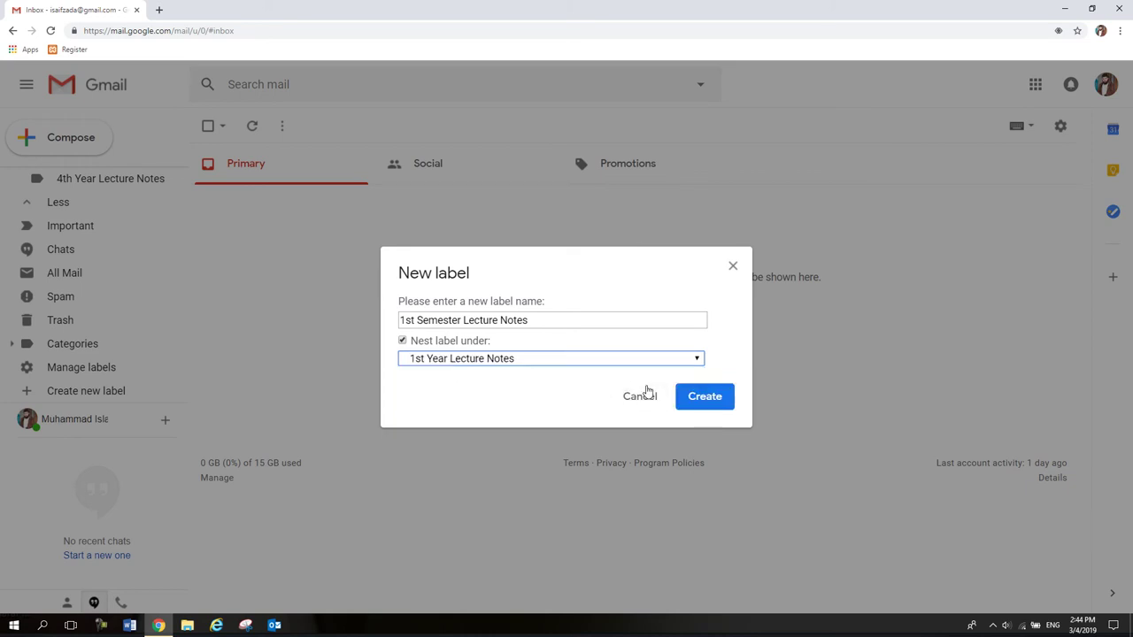
{"action": "left_click_drag", "start_coordinate": [537, 320], "coordinate": [359, 319]}
{"action": "key", "text": "ctrl+c"}
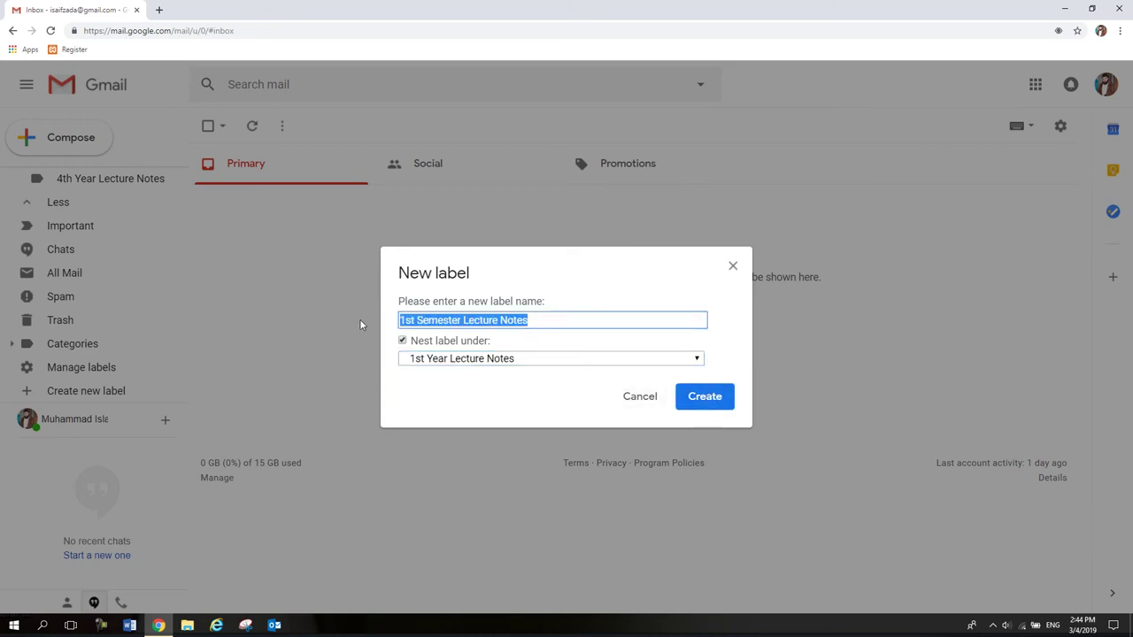
{"action": "left_click", "coordinate": [722, 390]}
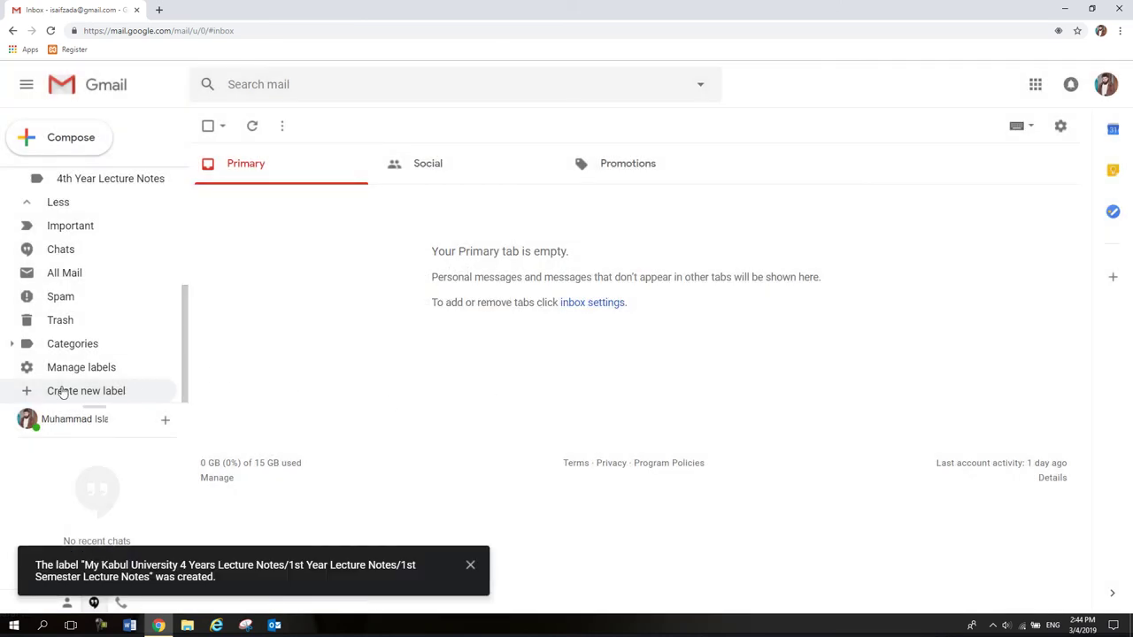
Create a '2nd Semester Lecture Notes' label nested under 1st Year Lecture Notes.
{"action": "left_click", "coordinate": [85, 394]}
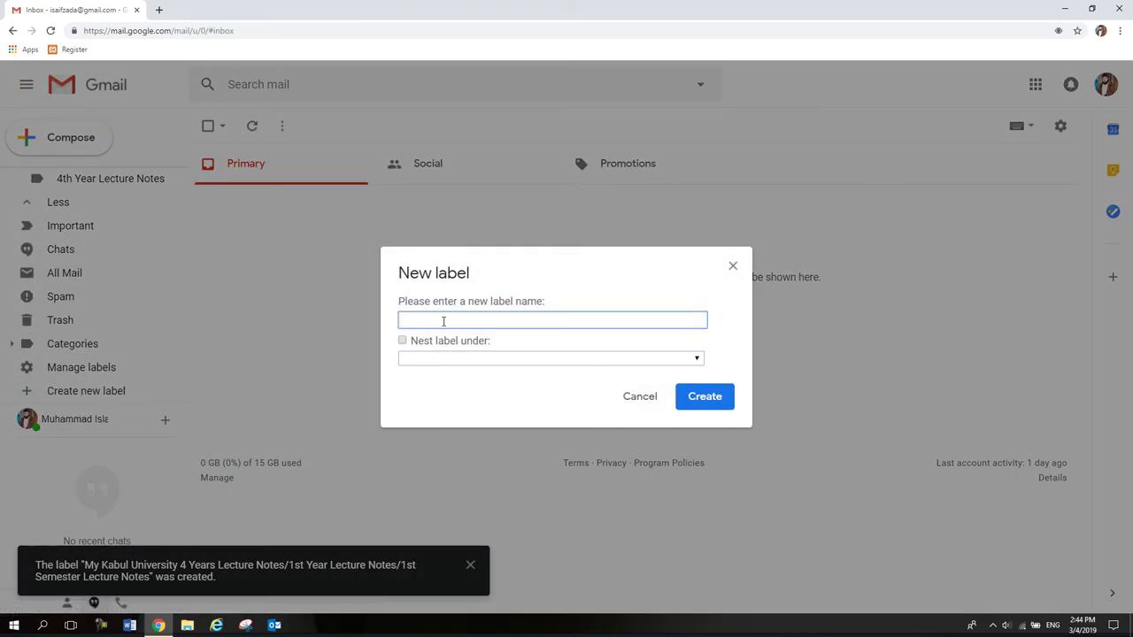
{"action": "key", "text": "ctrl+v"}
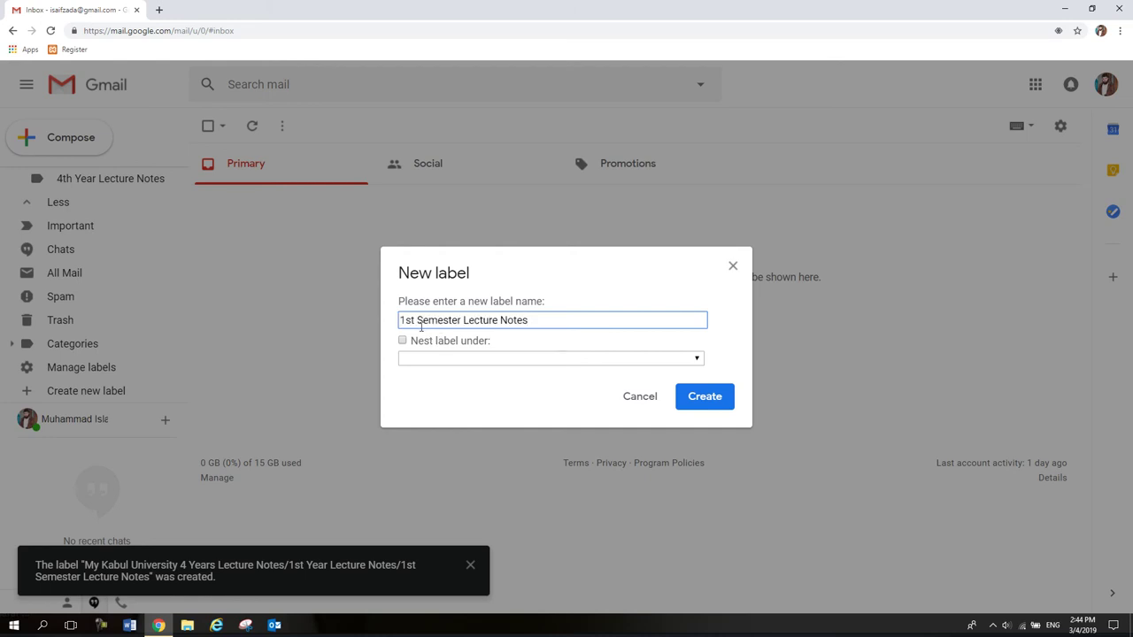
{"action": "left_click_drag", "start_coordinate": [413, 320], "coordinate": [387, 329]}
{"action": "type", "text": "2nd"}
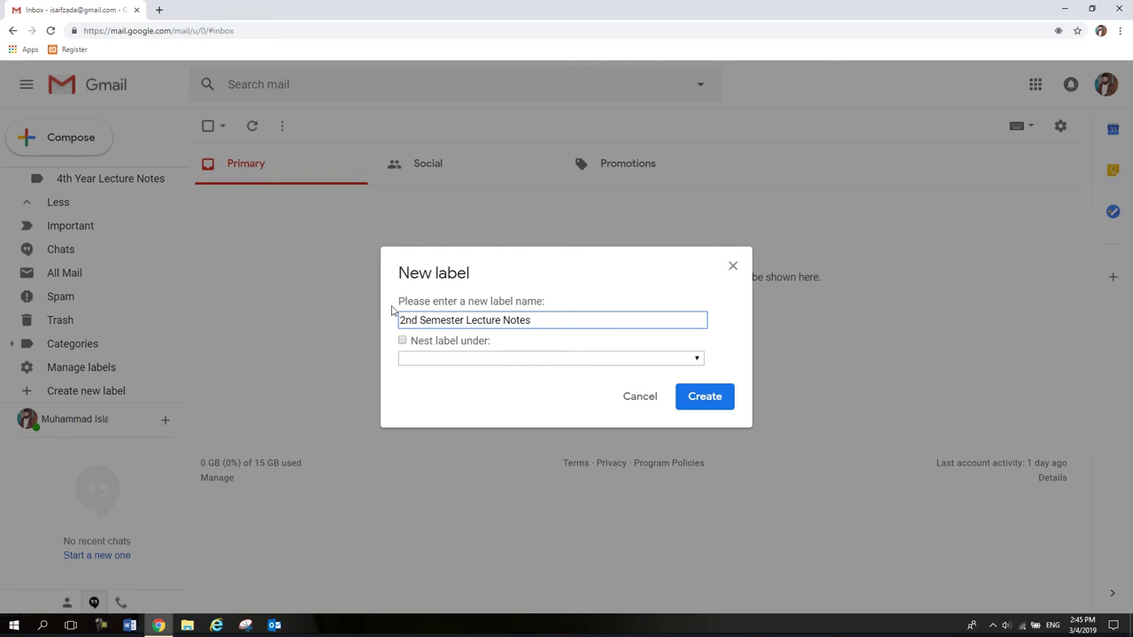
{"action": "left_click", "coordinate": [432, 341]}
{"action": "left_click", "coordinate": [444, 358]}
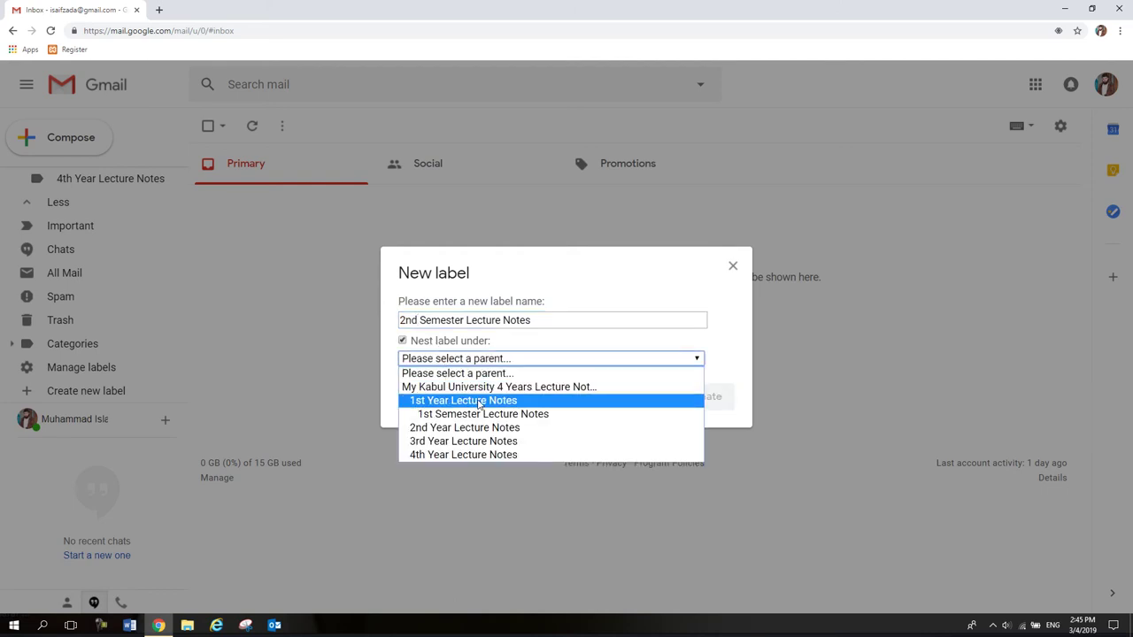
{"action": "left_click", "coordinate": [477, 403]}
{"action": "left_click", "coordinate": [700, 397]}
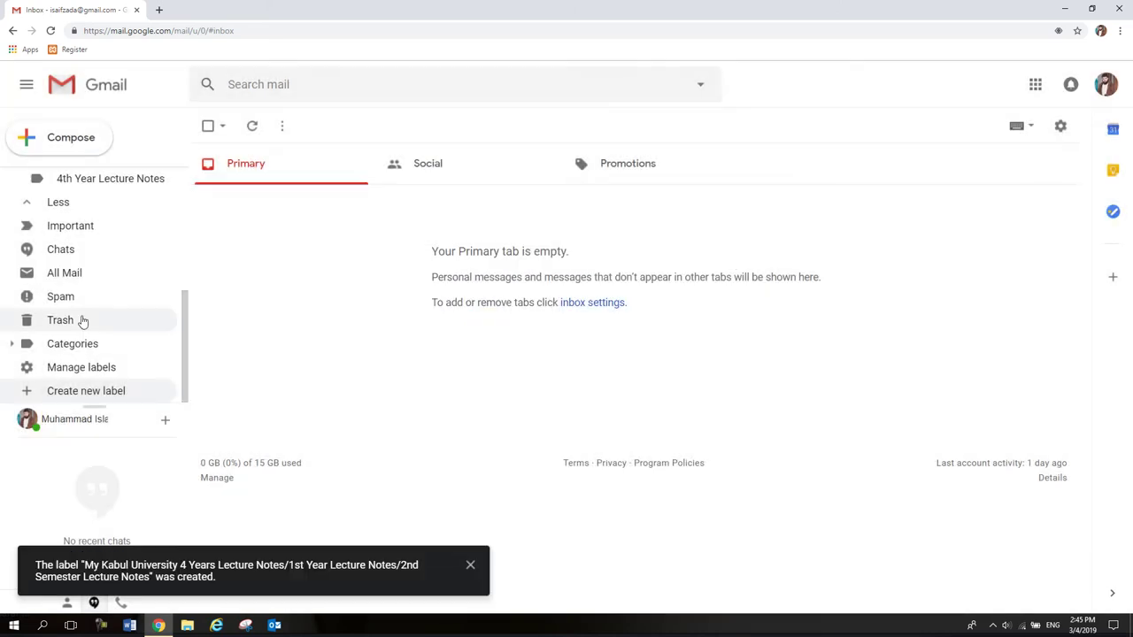
Create a '1st Semester Lecture Notes' label nested under 2nd Year Lecture Notes.
{"action": "scroll", "coordinate": [128, 298], "scroll_direction": "up", "scroll_amount": 3}
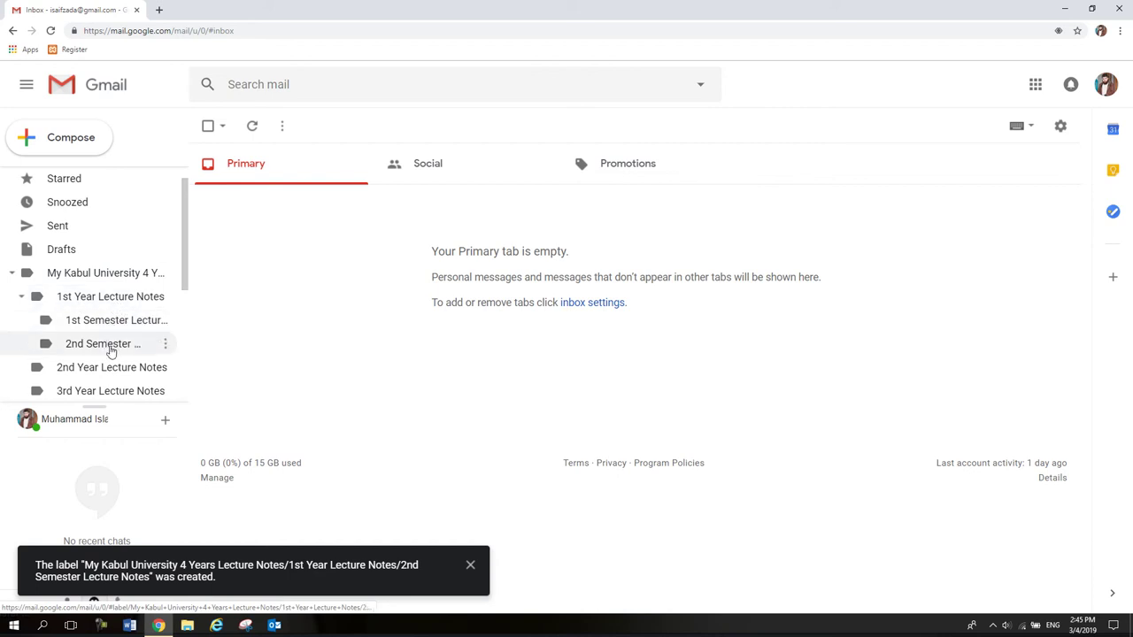
{"action": "scroll", "coordinate": [104, 345], "scroll_direction": "down", "scroll_amount": 1}
{"action": "scroll", "coordinate": [104, 345], "scroll_direction": "down", "scroll_amount": 3}
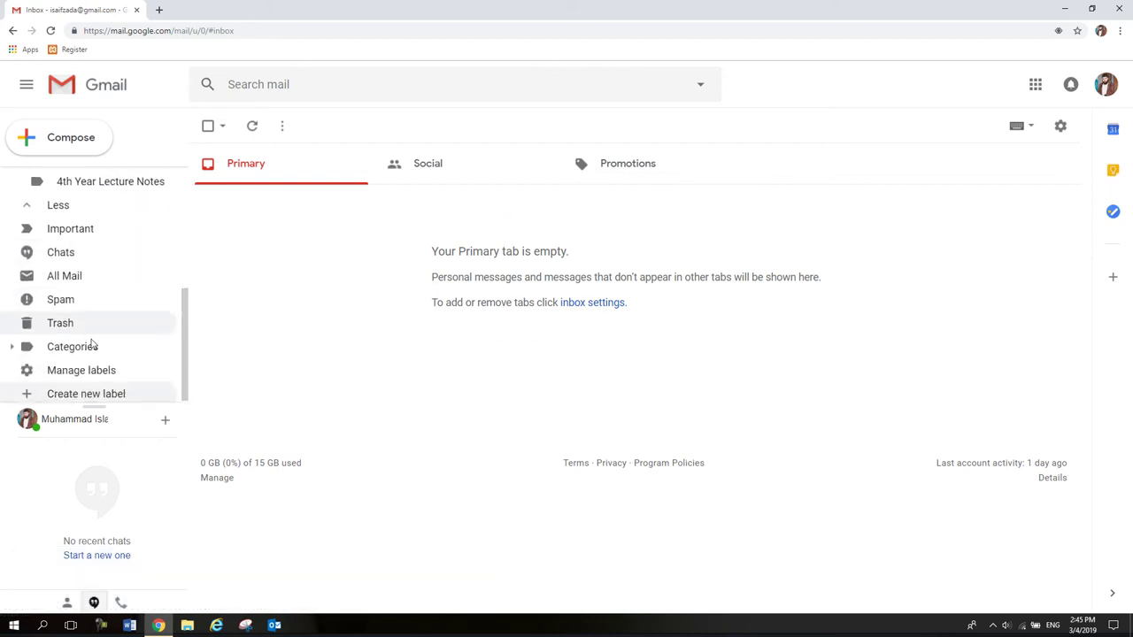
{"action": "left_click", "coordinate": [92, 395]}
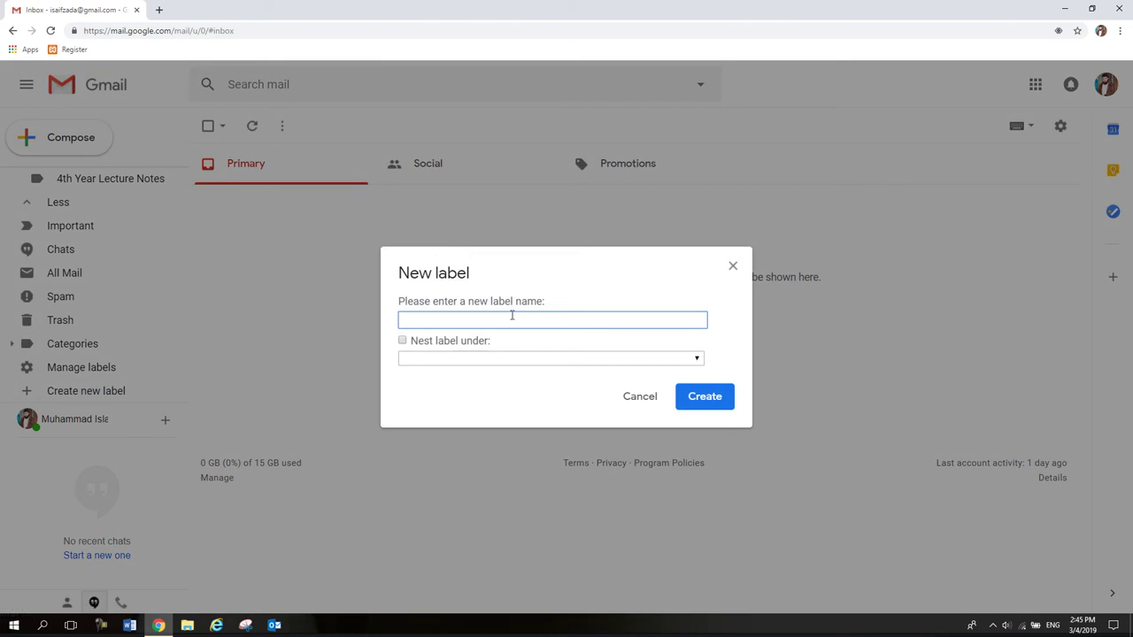
{"action": "key", "text": "ctrl+v"}
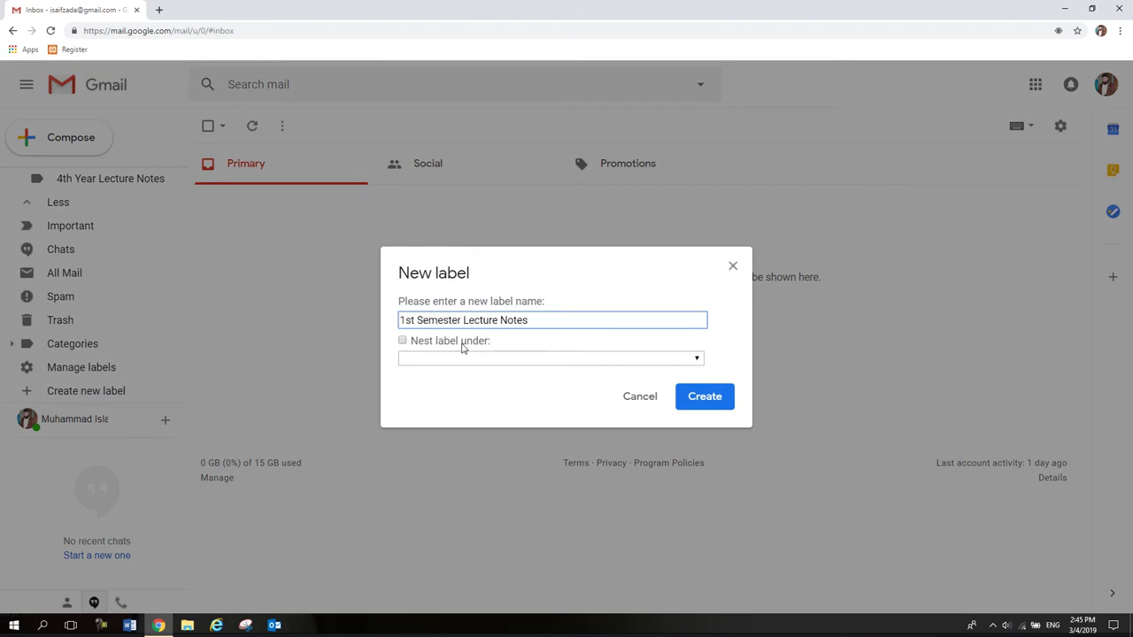
{"action": "left_click", "coordinate": [461, 343]}
{"action": "left_click", "coordinate": [458, 358]}
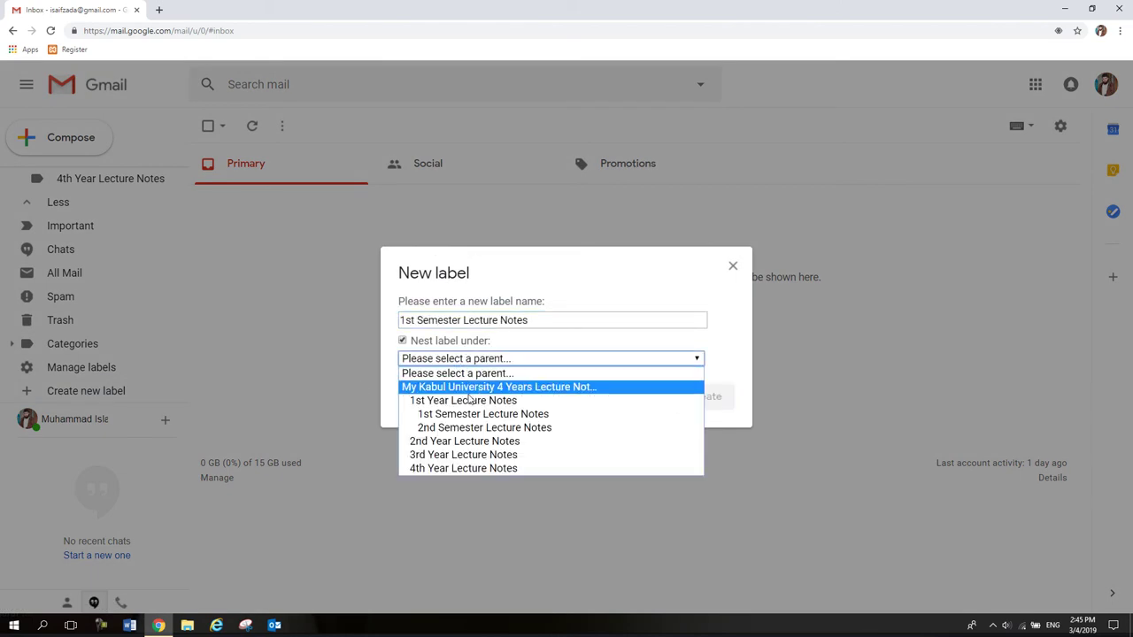
{"action": "left_click", "coordinate": [469, 441]}
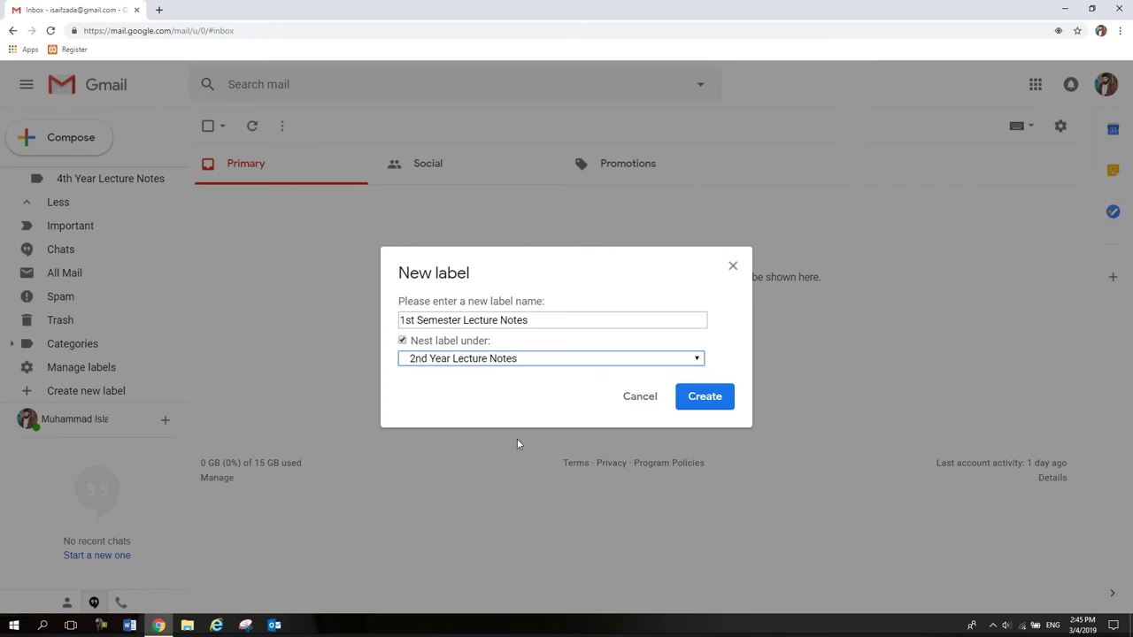
{"action": "left_click", "coordinate": [705, 398]}
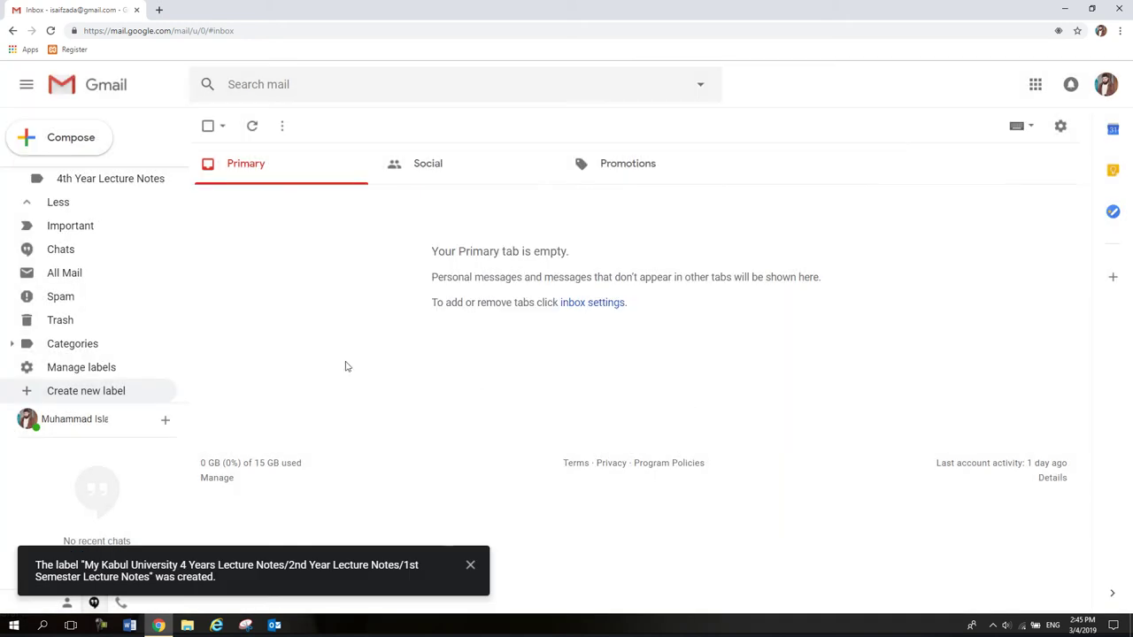
Create a '2nd Semester Lecture Notes' label nested under 2nd Year Lecture Notes.
{"action": "left_click", "coordinate": [80, 391]}
{"action": "key", "text": "ctrl+v"}
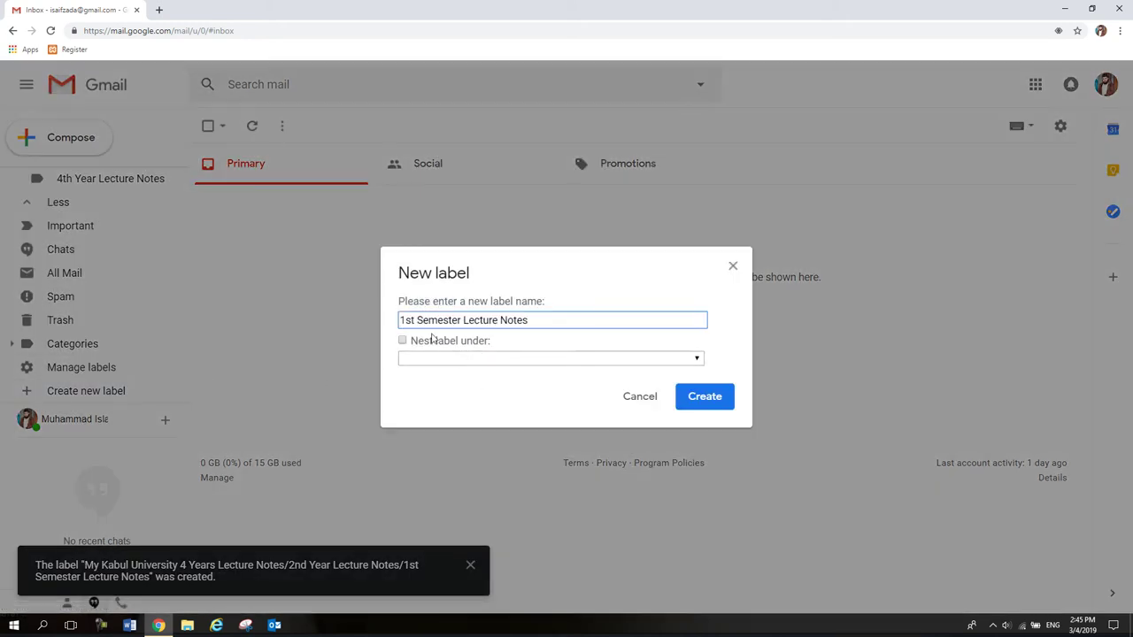
{"action": "left_click_drag", "start_coordinate": [418, 322], "coordinate": [347, 318]}
{"action": "type", "text": "2nd"}
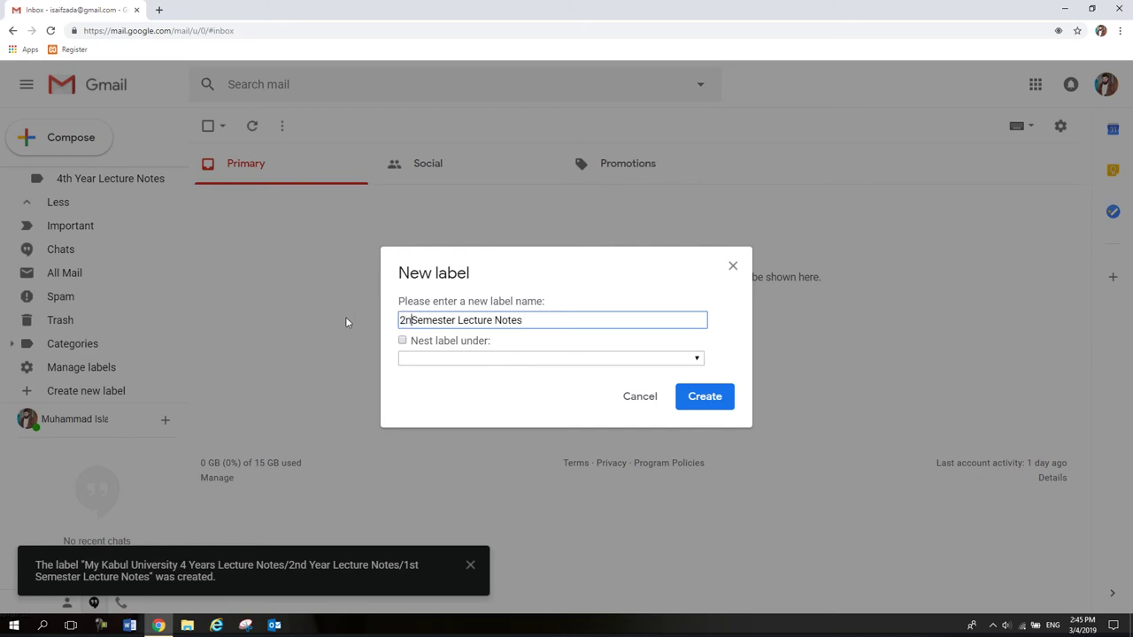
{"action": "left_click", "coordinate": [483, 357]}
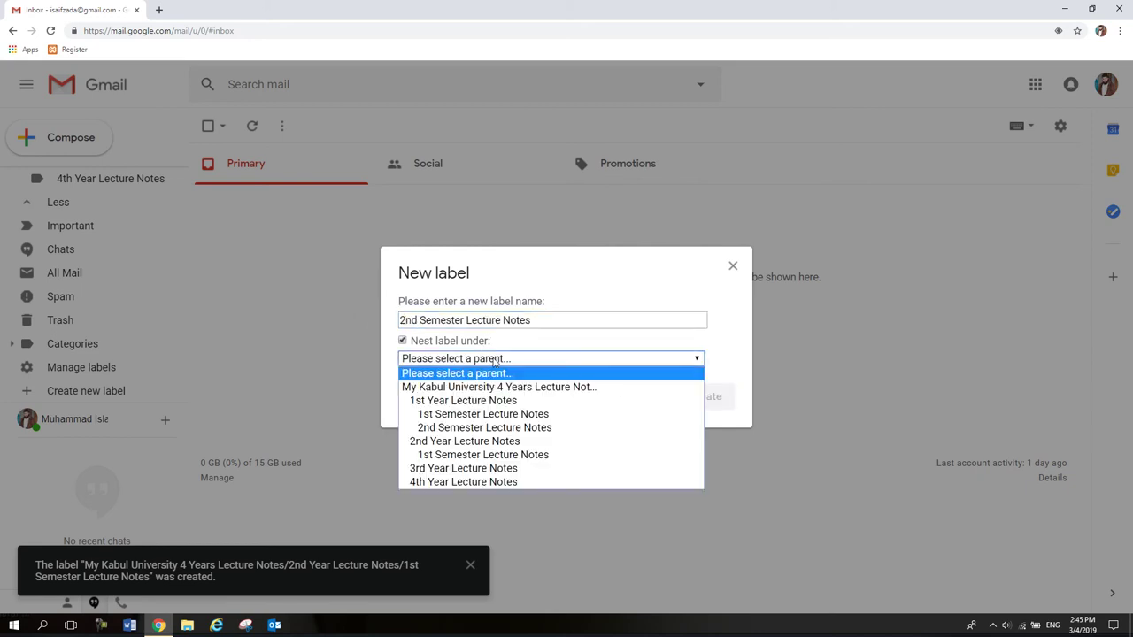
{"action": "left_click", "coordinate": [497, 445]}
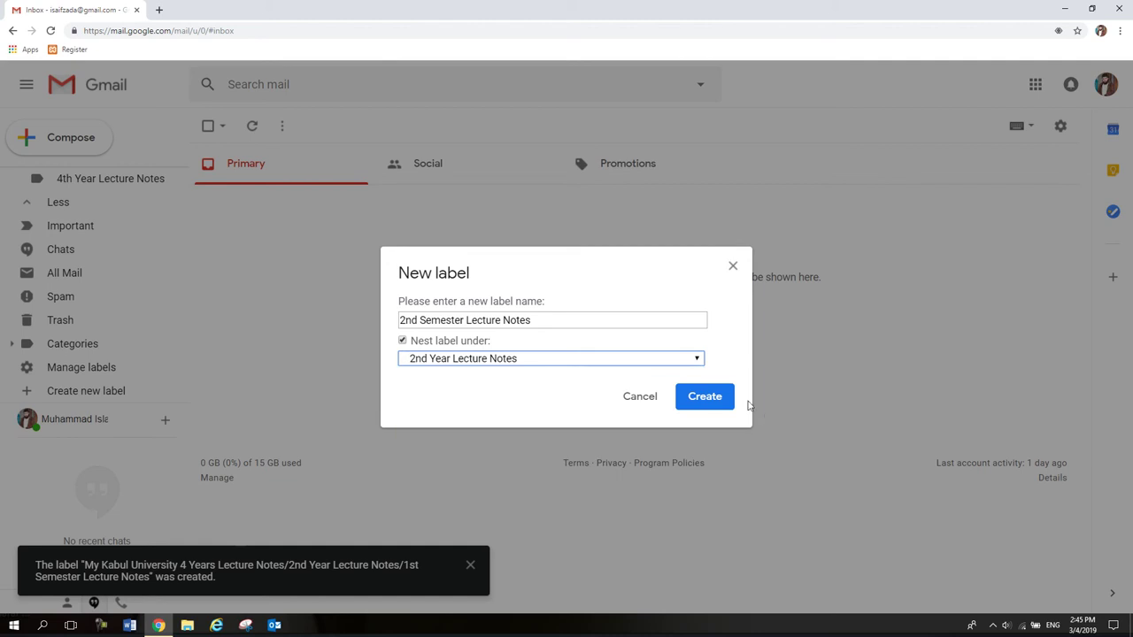
{"action": "left_click", "coordinate": [706, 403]}
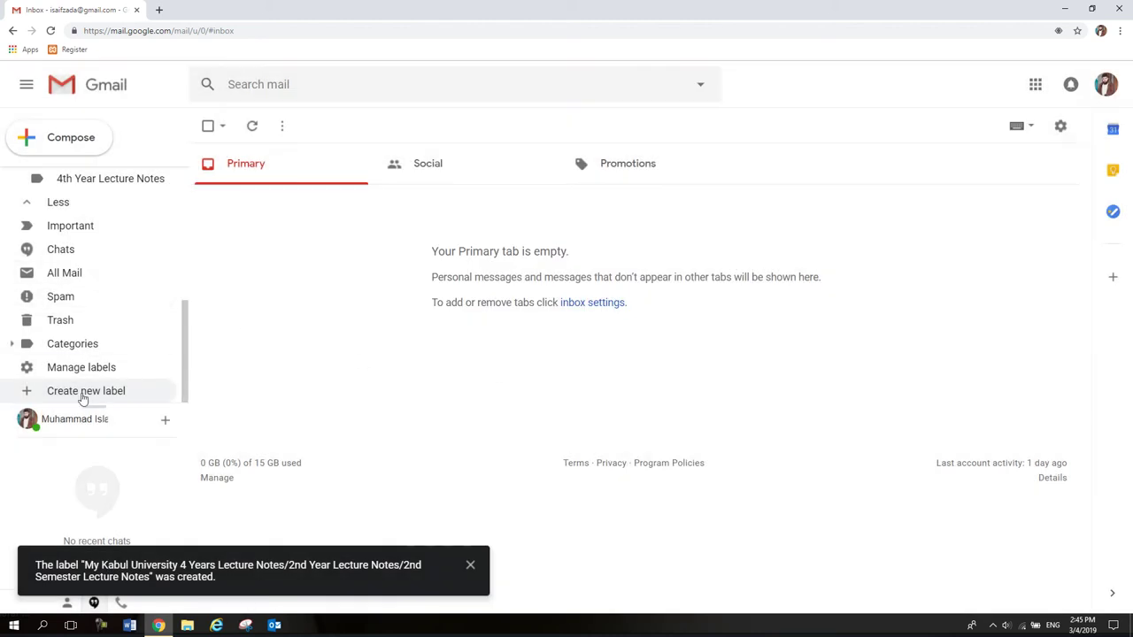
{"action": "left_click", "coordinate": [85, 390]}
Create a '1st Semester Lecture Notes' label nested under 3rd Year Lecture Notes.
{"action": "key", "text": "ctrl+v"}
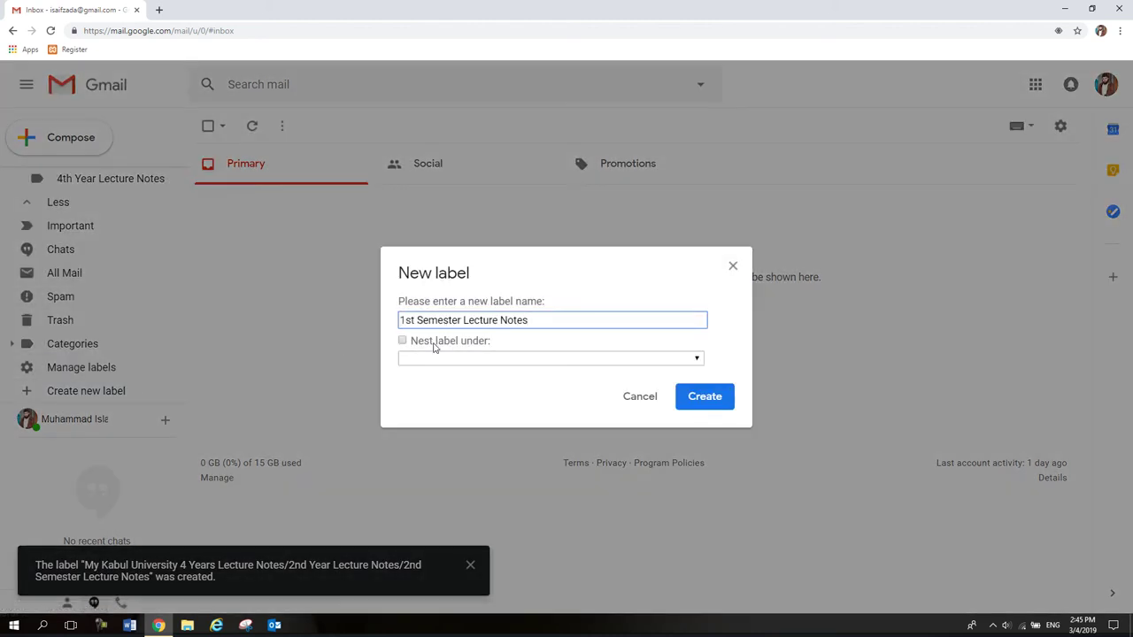
{"action": "left_click", "coordinate": [437, 341]}
{"action": "left_click", "coordinate": [441, 359]}
{"action": "left_click", "coordinate": [444, 482]}
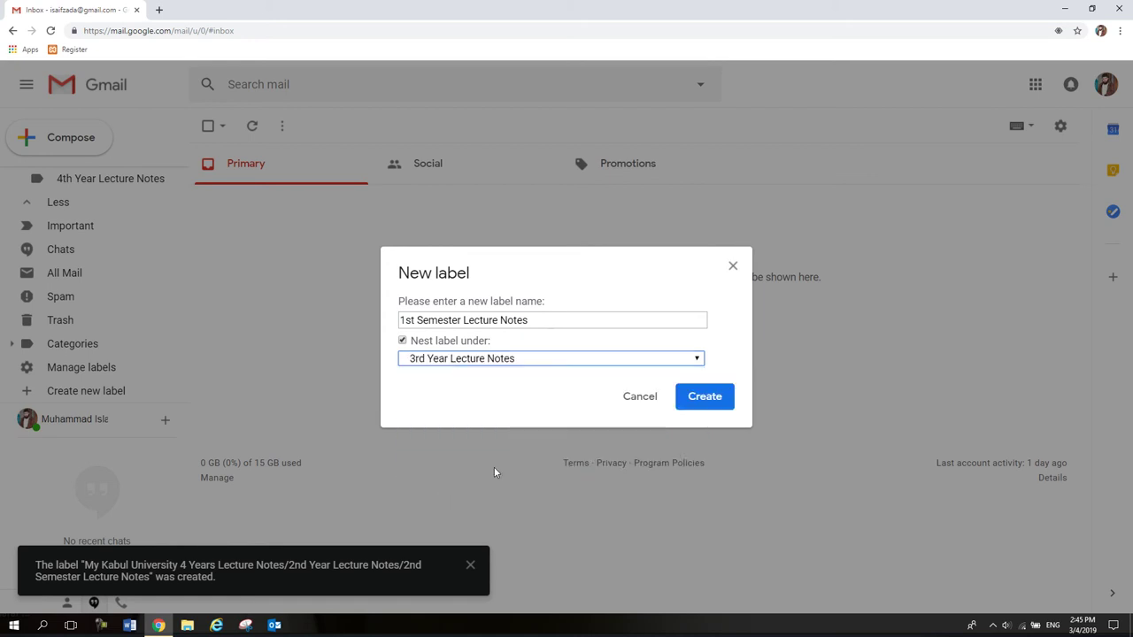
{"action": "left_click", "coordinate": [706, 397]}
Create a '2nd Semester Lecture Notes' label nested under 3rd Year Lecture Notes.
{"action": "left_click", "coordinate": [83, 395]}
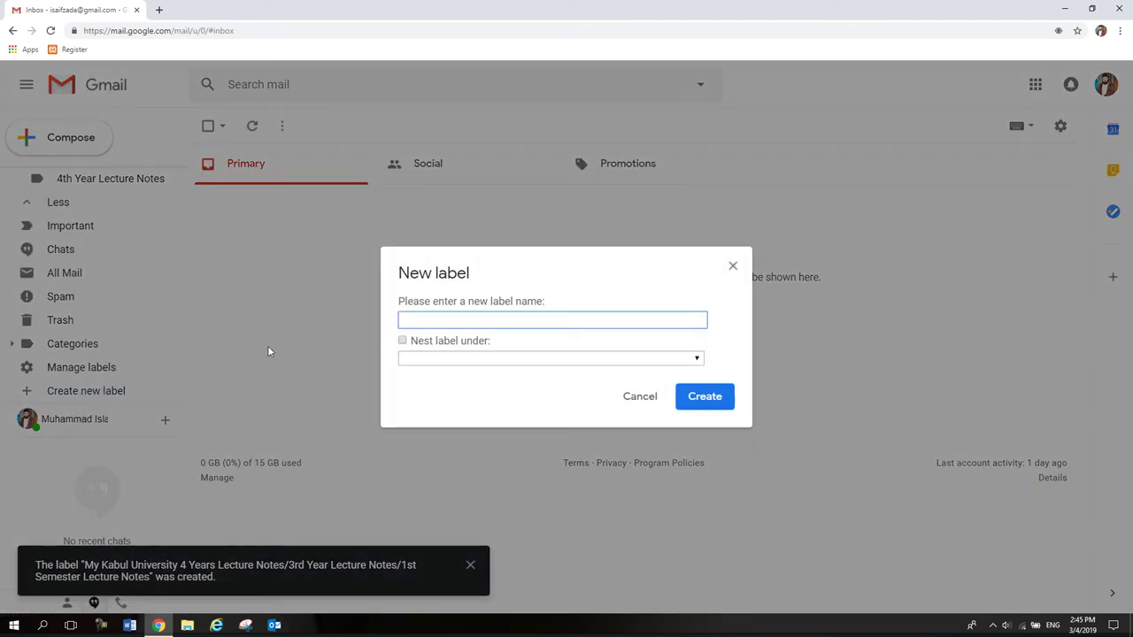
{"action": "key", "text": "ctrl+v"}
{"action": "left_click_drag", "start_coordinate": [415, 321], "coordinate": [357, 331]}
{"action": "type", "text": "2nd"}
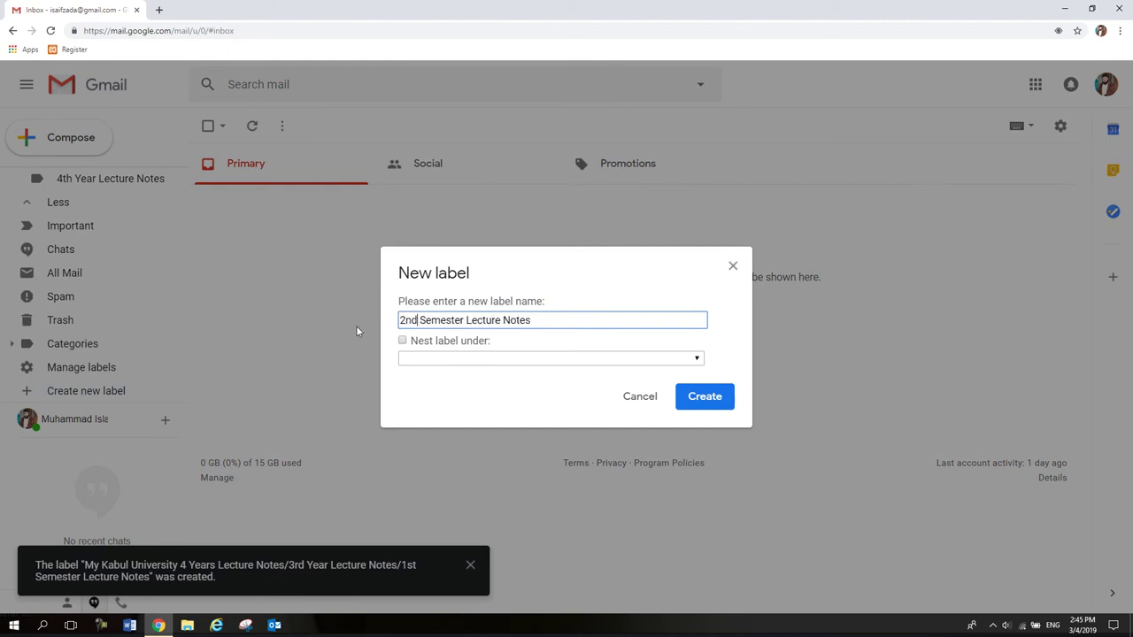
{"action": "left_click", "coordinate": [421, 341]}
{"action": "left_click", "coordinate": [451, 359]}
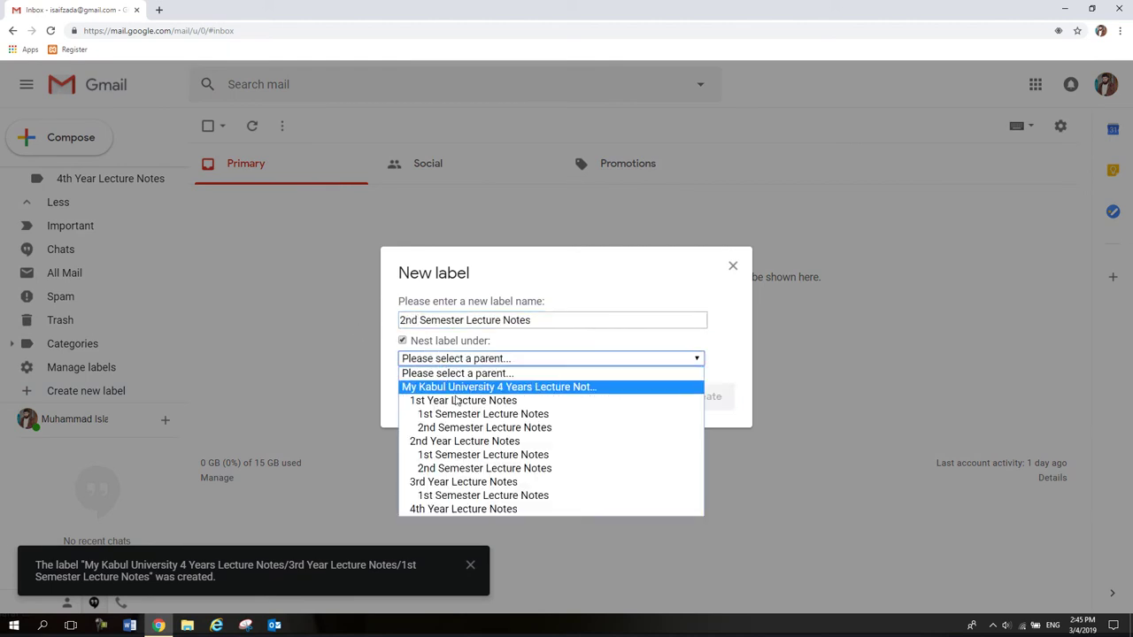
{"action": "left_click", "coordinate": [458, 482]}
{"action": "left_click", "coordinate": [703, 397]}
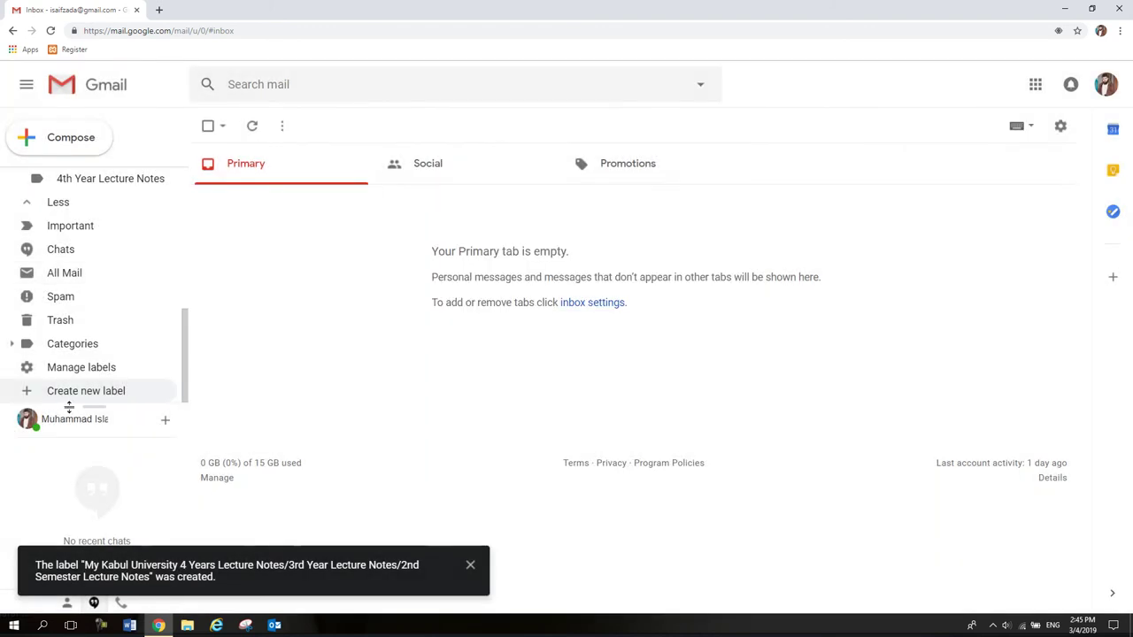
Create a '1st Semester Lecture Notes' label nested under 4th Year Lecture Notes.
{"action": "left_click", "coordinate": [76, 392]}
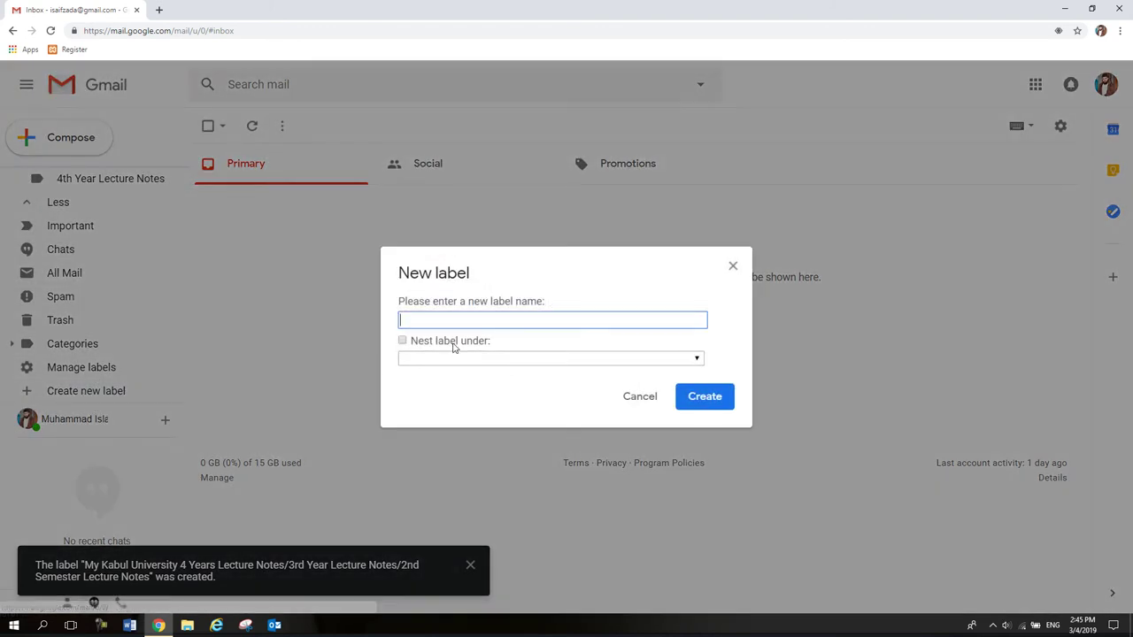
{"action": "type", "text": "1st Semester Lecture Notes"}
{"action": "left_click", "coordinate": [423, 343]}
{"action": "left_click", "coordinate": [452, 359]}
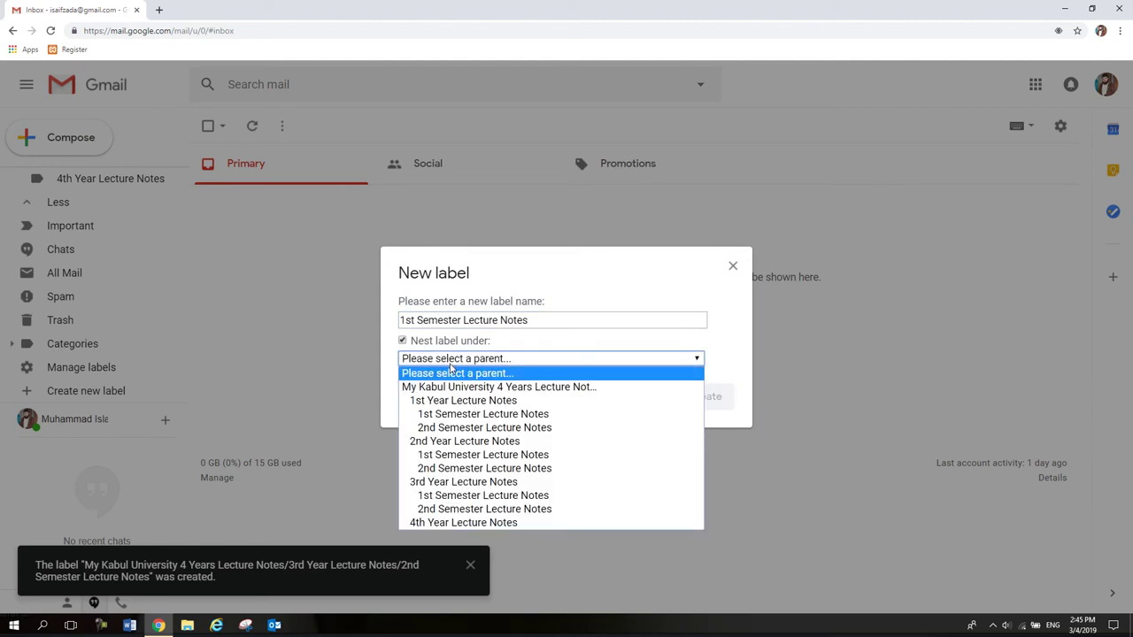
{"action": "left_click", "coordinate": [462, 522]}
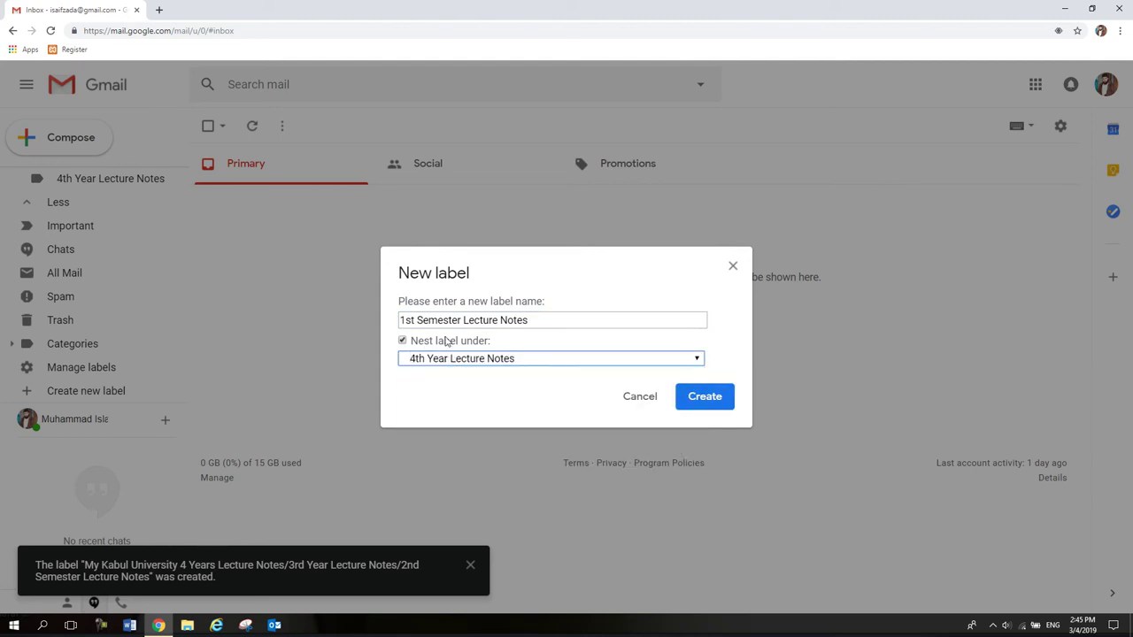
{"action": "left_click", "coordinate": [706, 398]}
Create a '2nd Semester Lecture Notes' label nested under 4th Year Lecture Notes.
{"action": "scroll", "coordinate": [98, 372], "scroll_direction": "down", "scroll_amount": 1}
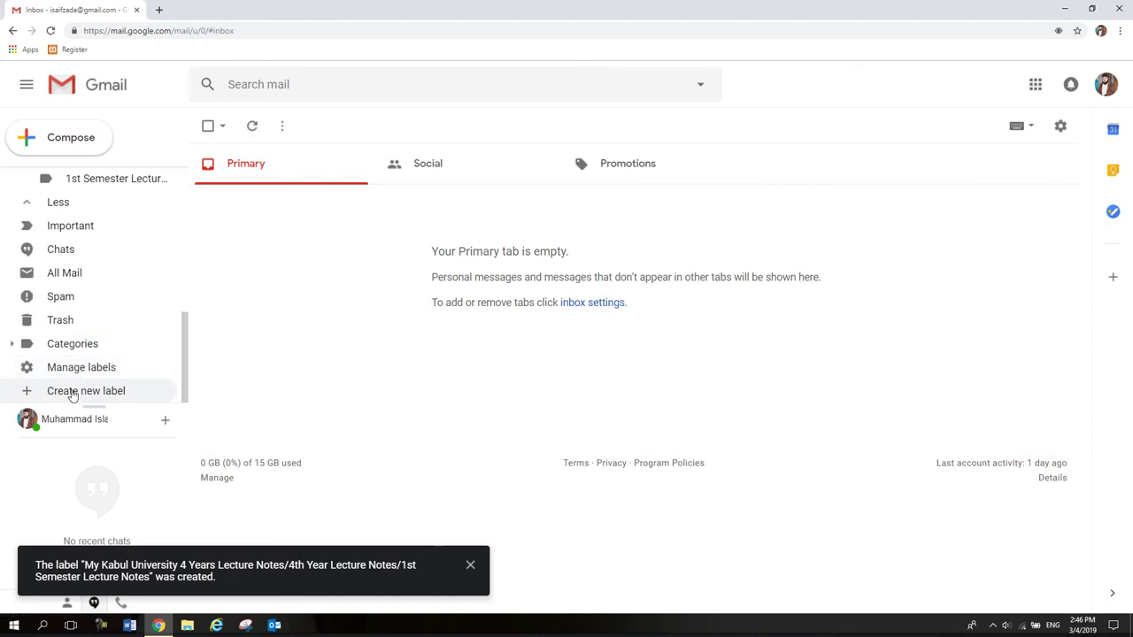
{"action": "left_click", "coordinate": [72, 395]}
{"action": "type", "text": "1st Semester Lecture Notes"}
{"action": "double_click", "coordinate": [413, 320]}
{"action": "key", "text": "BackSpace"}
{"action": "type", "text": "2nd"}
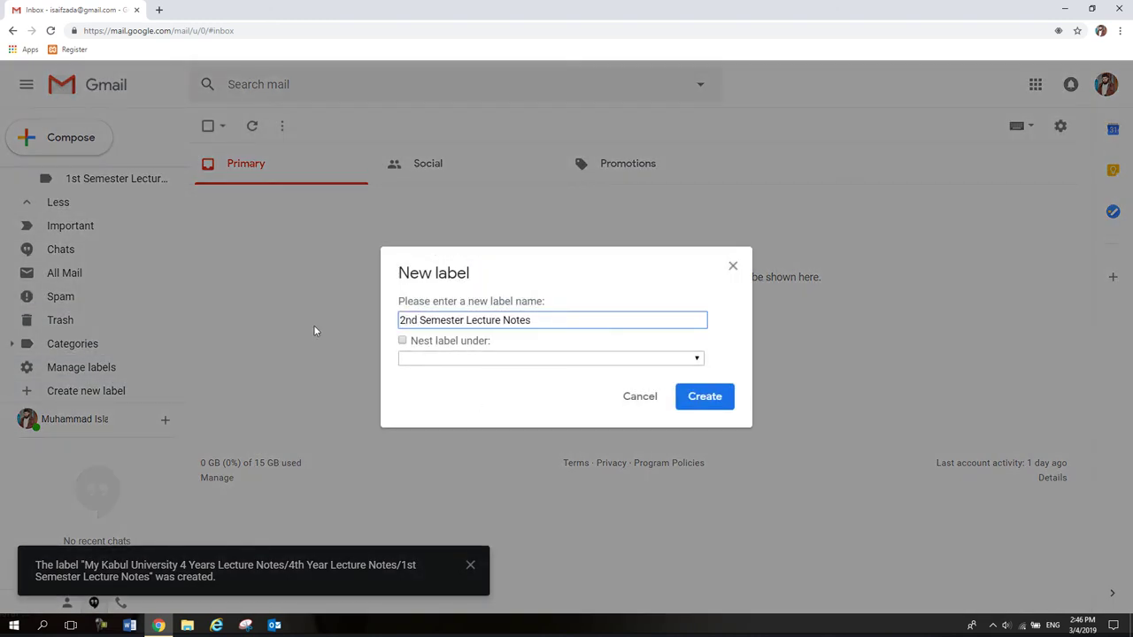
{"action": "left_click", "coordinate": [425, 341]}
{"action": "left_click", "coordinate": [435, 359]}
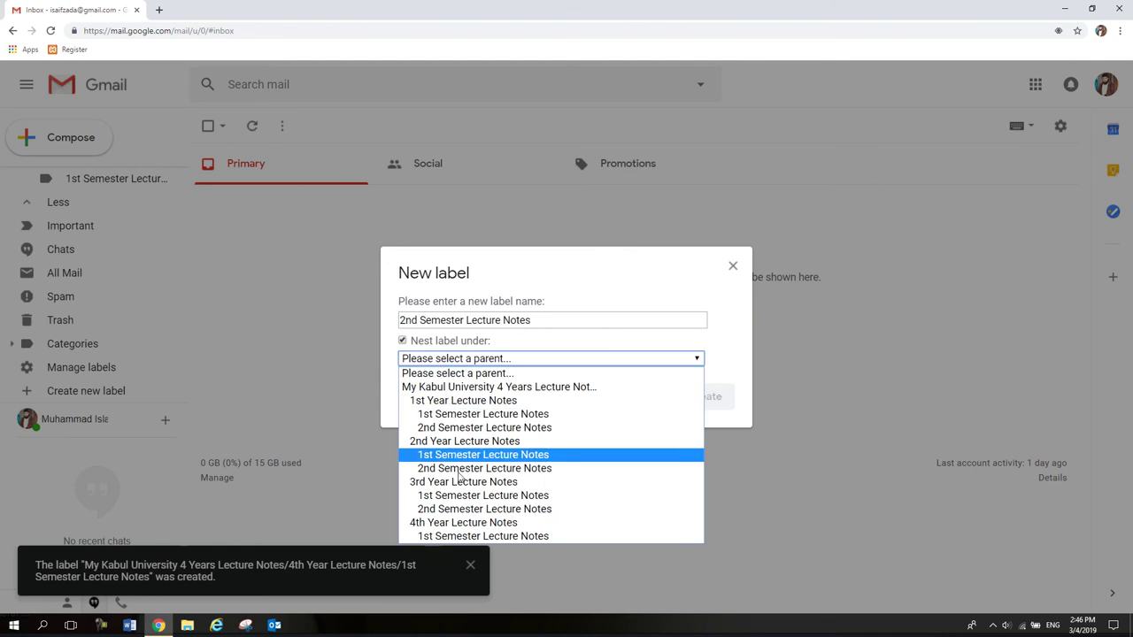
{"action": "left_click", "coordinate": [469, 525]}
{"action": "left_click", "coordinate": [699, 397]}
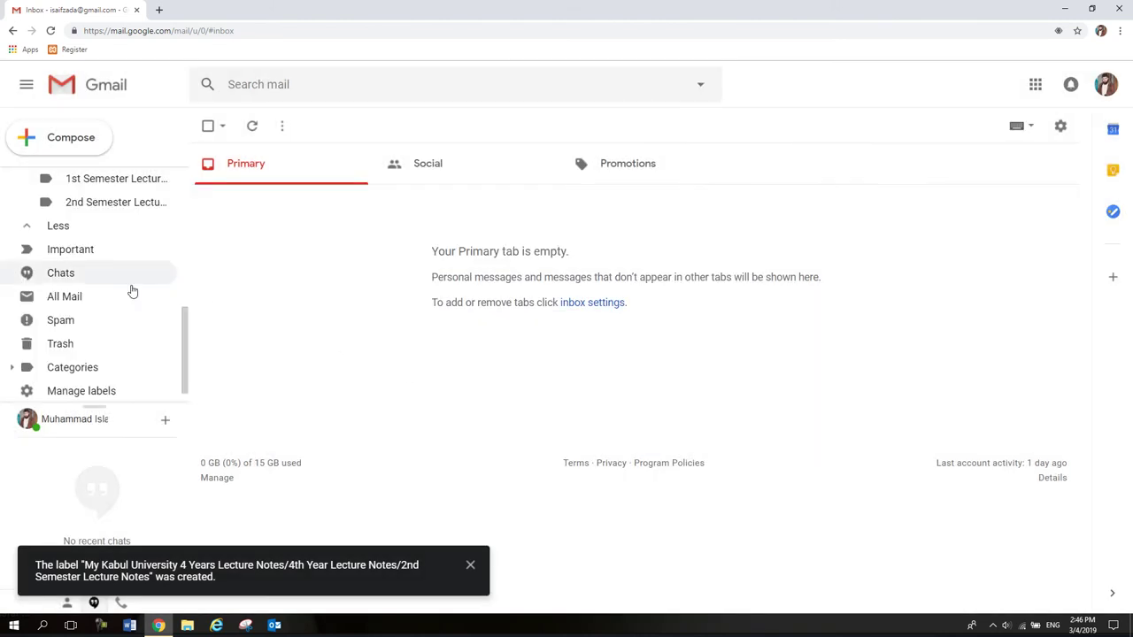
{"action": "scroll", "coordinate": [100, 284], "scroll_direction": "down", "scroll_amount": 3}
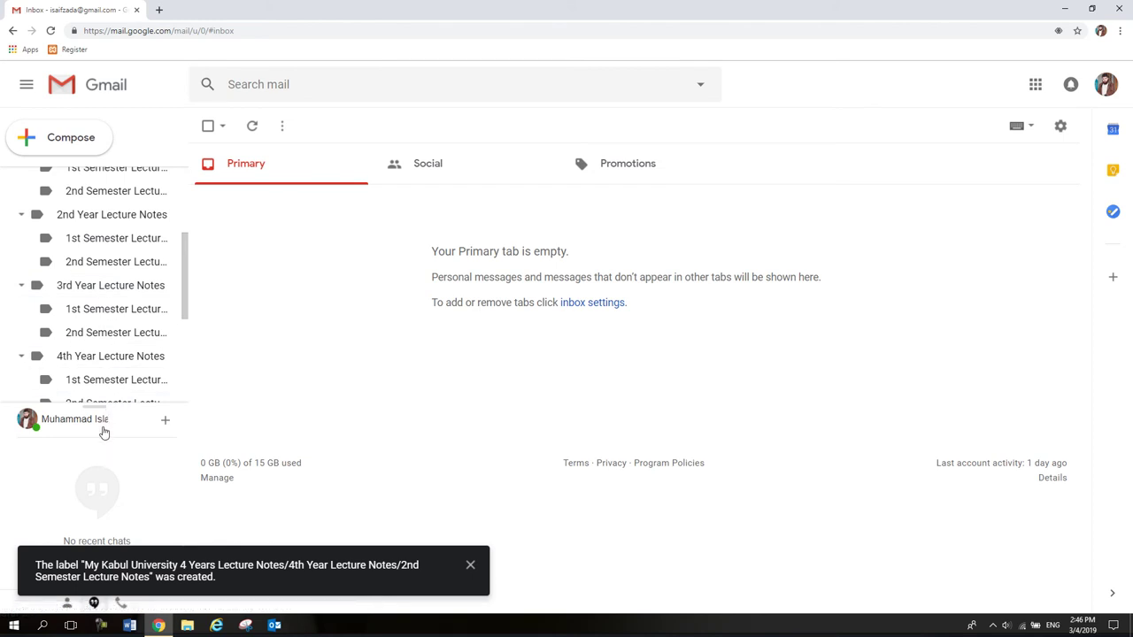
{"action": "mouse_move", "coordinate": [97, 402]}
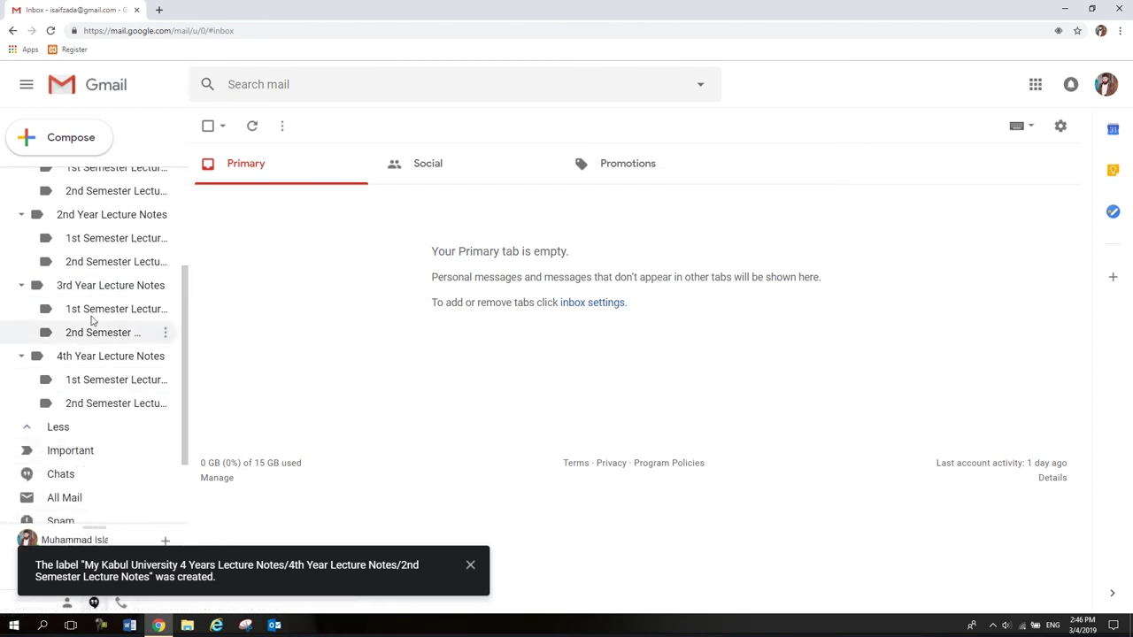
{"action": "scroll", "coordinate": [181, 292], "scroll_direction": "up", "scroll_amount": 1}
{"action": "scroll", "coordinate": [181, 292], "scroll_direction": "up", "scroll_amount": 1}
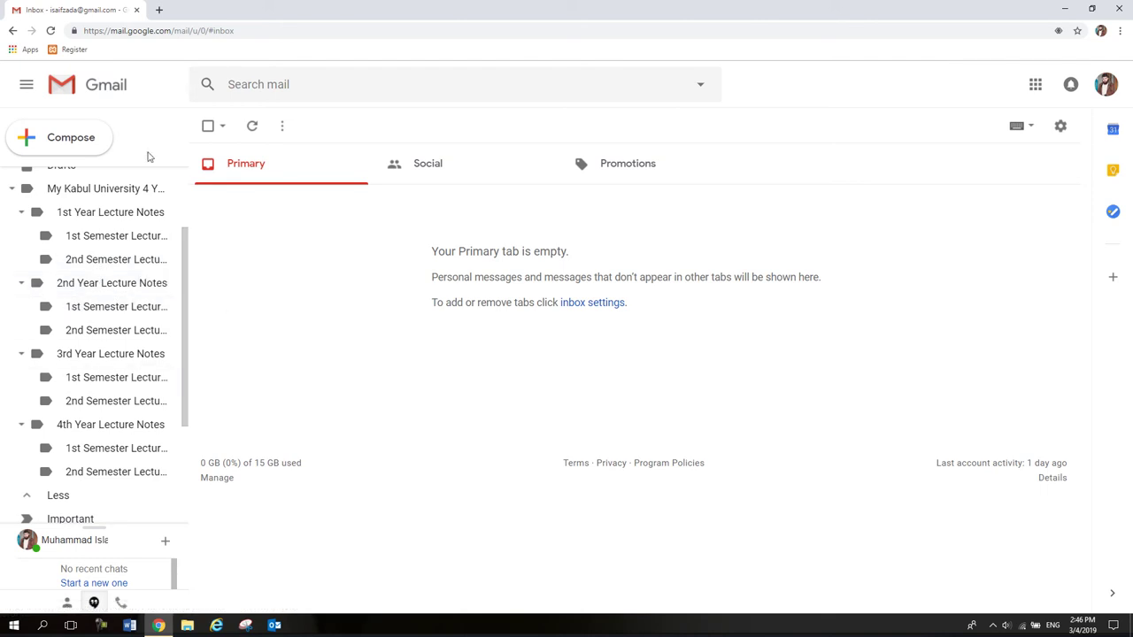
In Outlook, start a new email to the Gmail address with subject 'First Semester Lecture Notes'.
{"action": "left_click", "coordinate": [276, 626]}
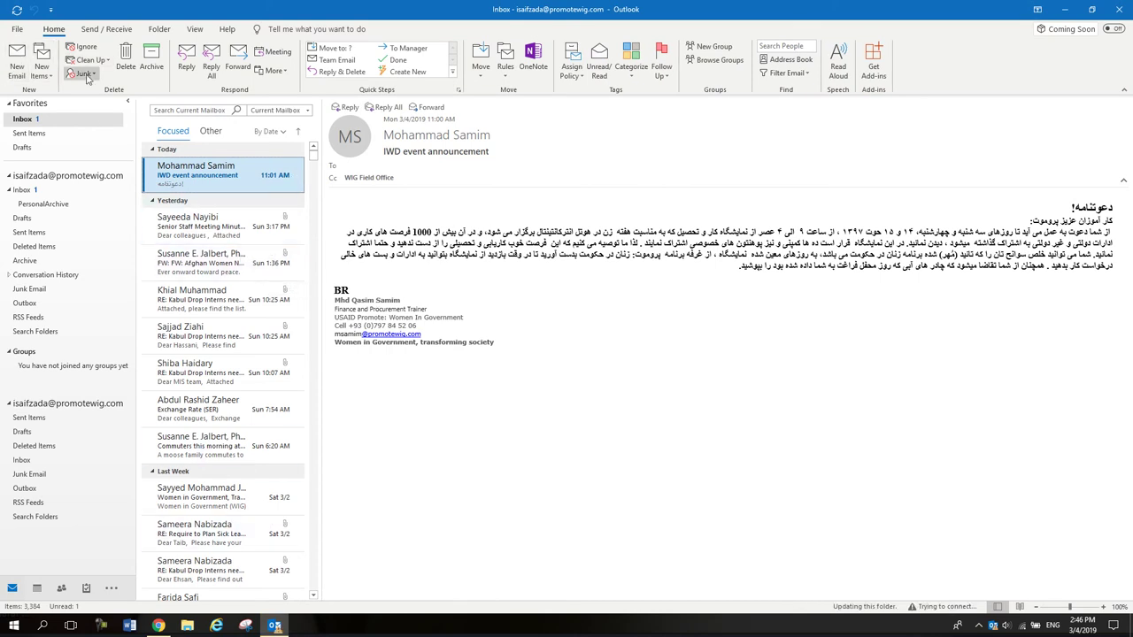
{"action": "left_click", "coordinate": [17, 73]}
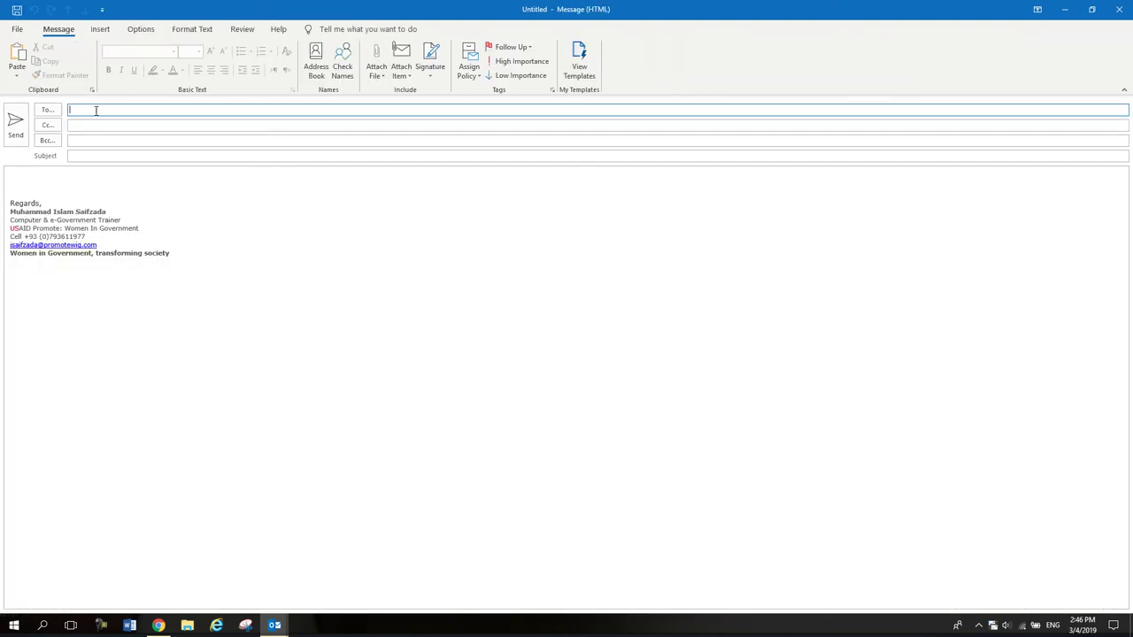
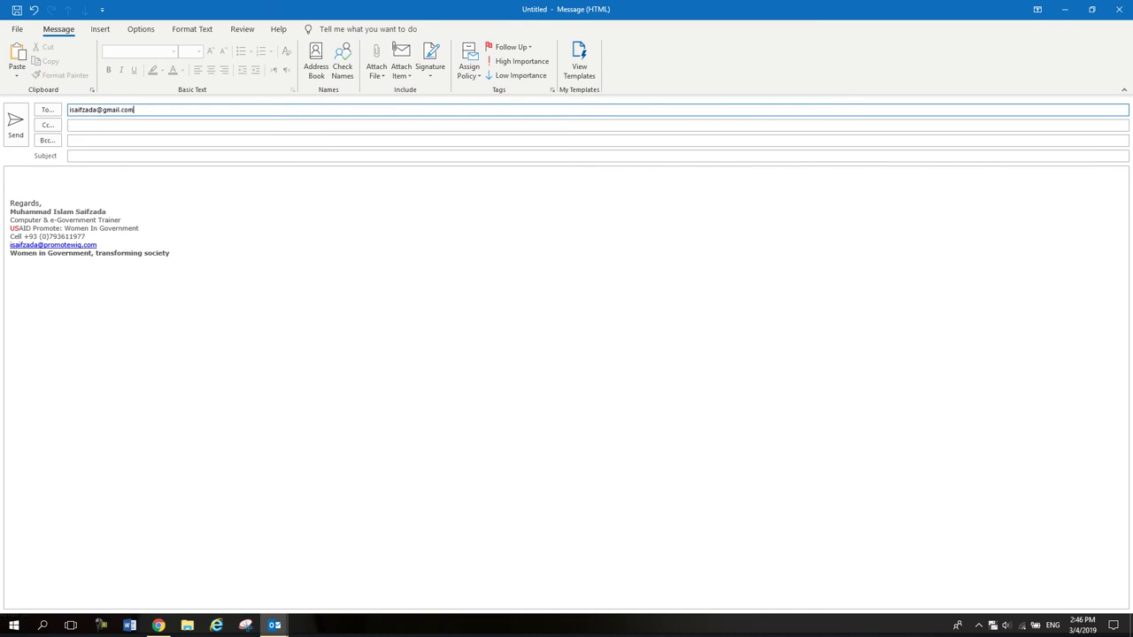
{"action": "key", "text": "Tab"}
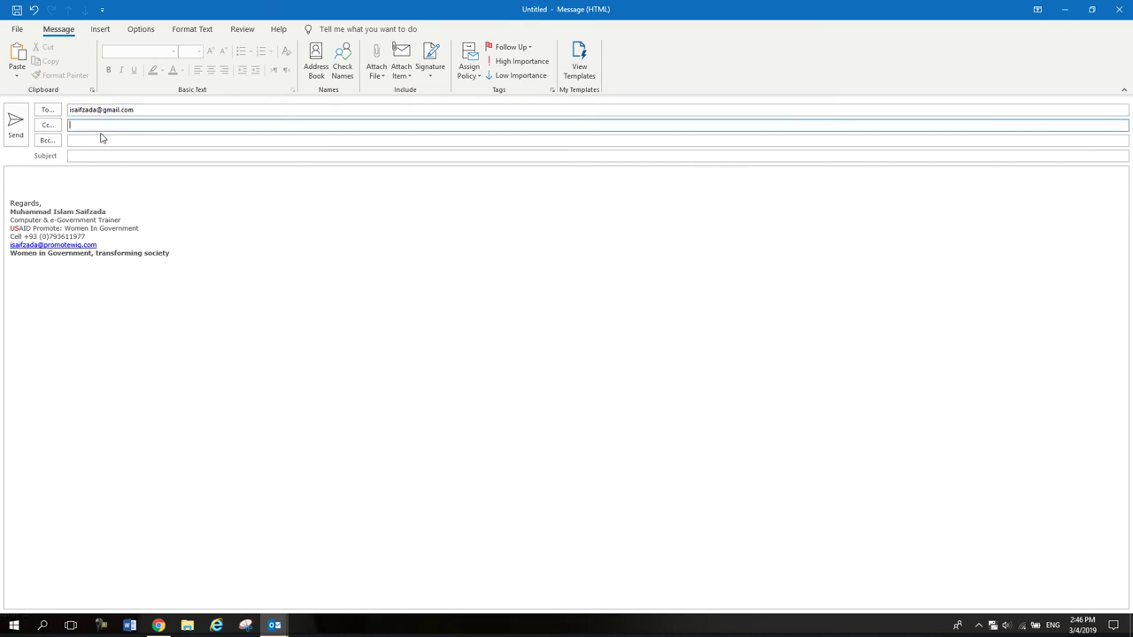
{"action": "key", "text": "Tab"}
{"action": "key", "text": "Tab"}
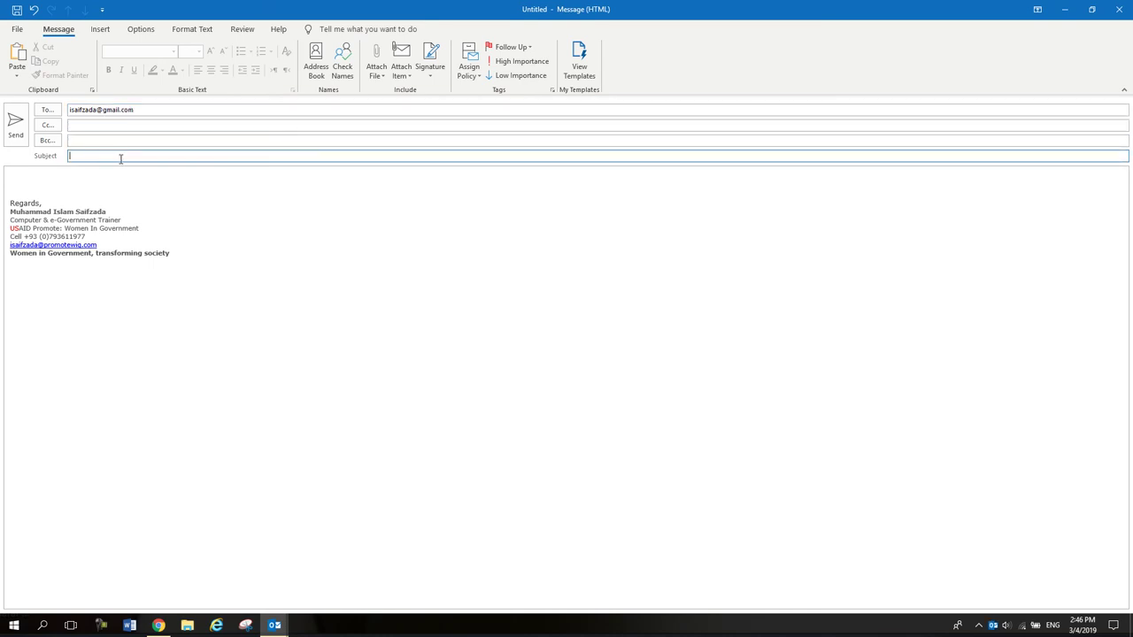
{"action": "type", "text": "Univ"}
Write a greeting and 'Attached please kindly have 1st semester lecture notes' in the body.
{"action": "left_click", "coordinate": [68, 178]}
{"action": "type", "text": "De"}
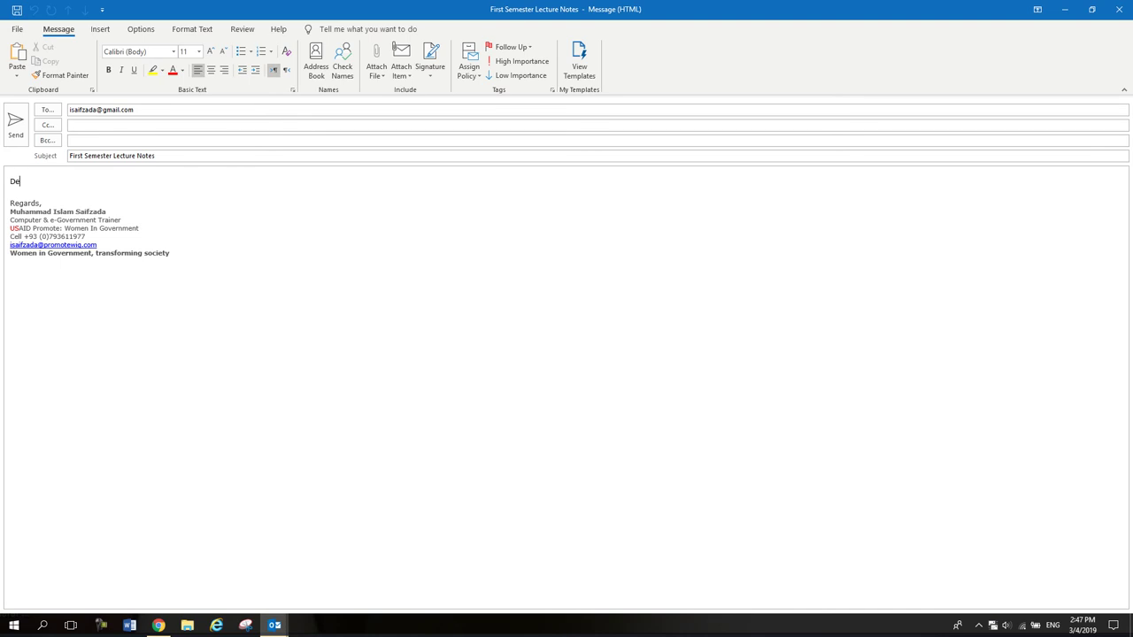
{"action": "type", "text": "ar Islam,"}
{"action": "key", "text": "Return"}
{"action": "type", "text": "A"}
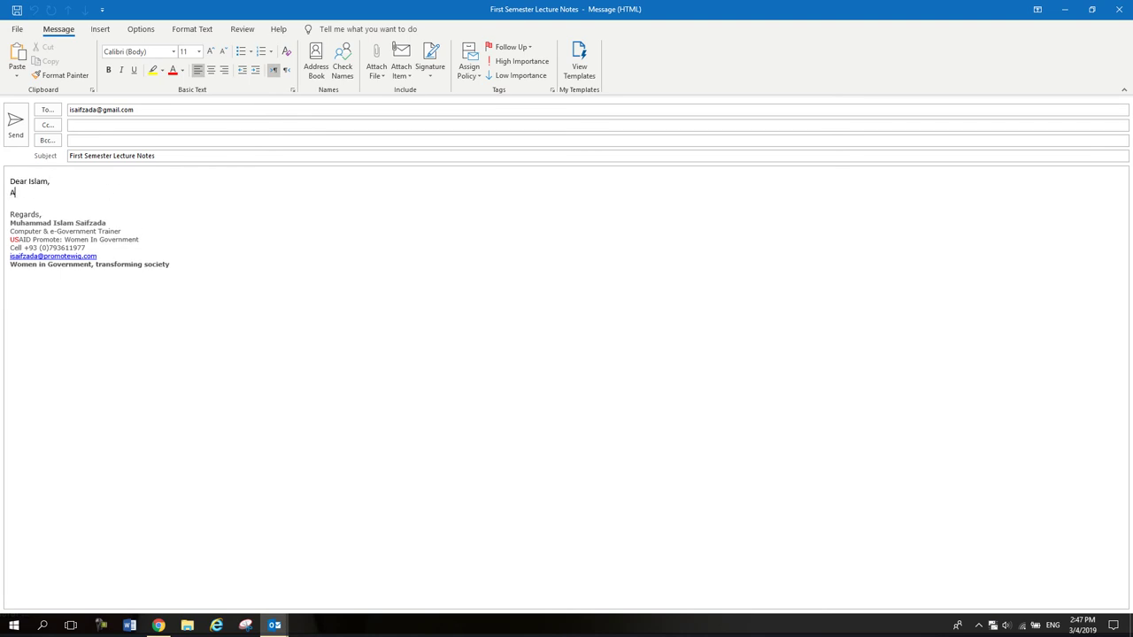
{"action": "type", "text": "ttached please kindly have 1st semes"}
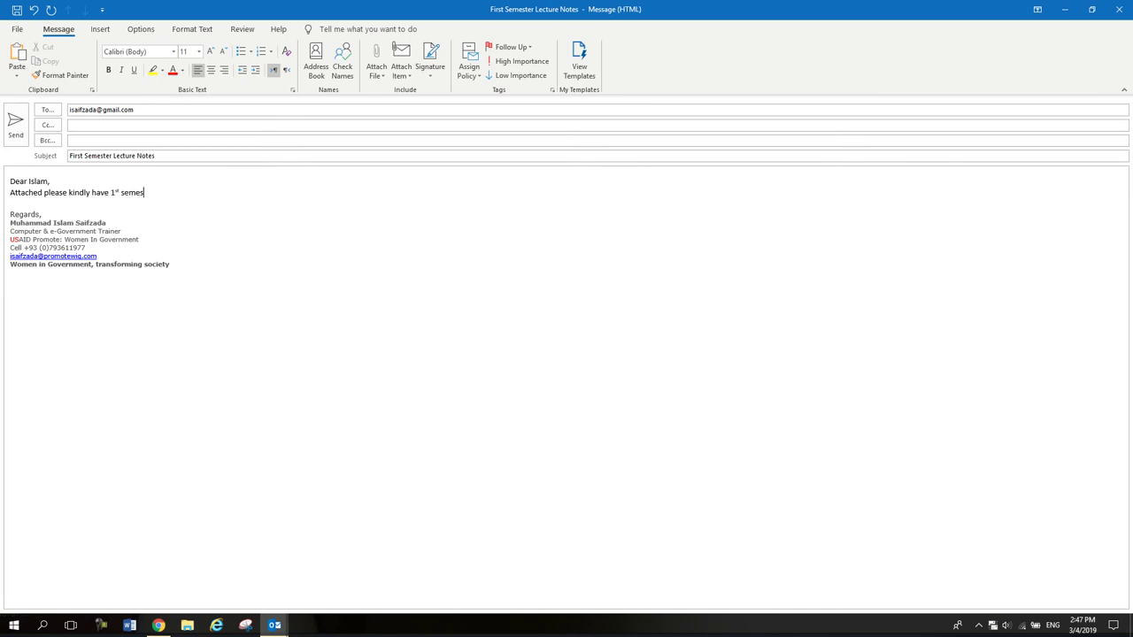
{"action": "type", "text": "ter lecture notes"}
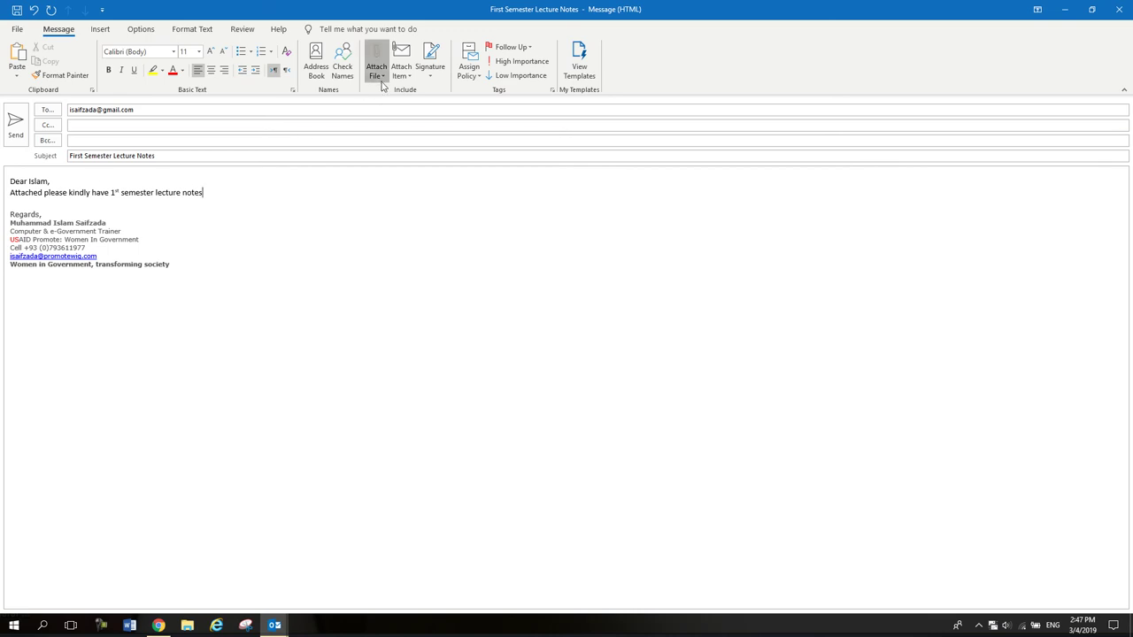
{"action": "left_click", "coordinate": [376, 69]}
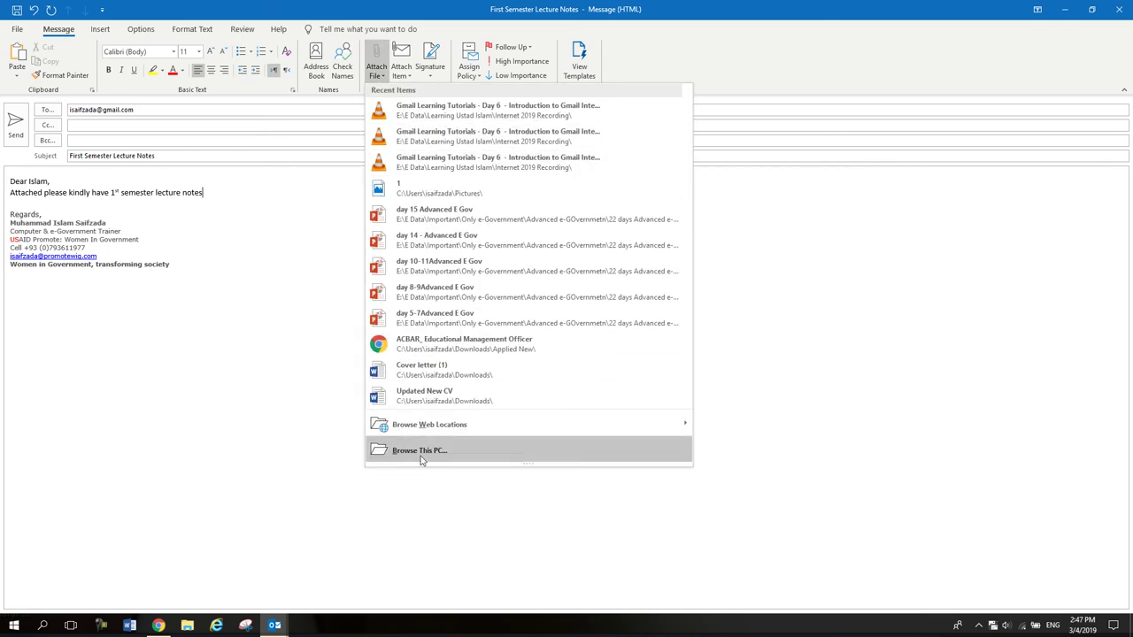
Attach Cover letter (1).docx and send the First Semester Lecture Notes email.
{"action": "left_click", "coordinate": [457, 379]}
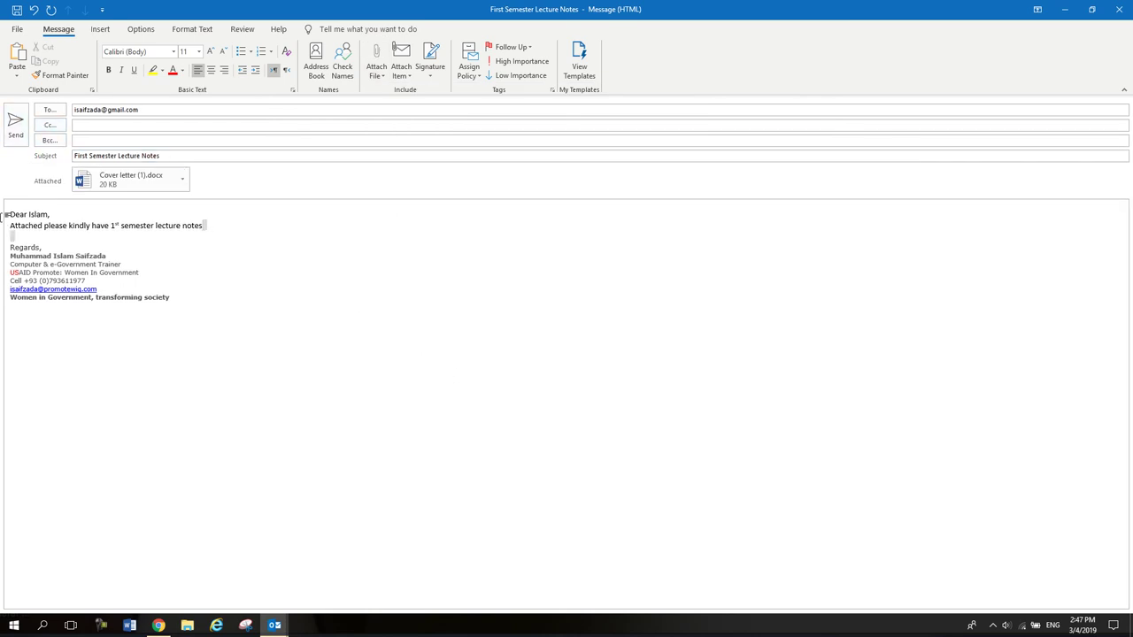
{"action": "left_click_drag", "start_coordinate": [4, 214], "coordinate": [7, 227]}
{"action": "key", "text": "ctrl+c"}
{"action": "left_click", "coordinate": [15, 124]}
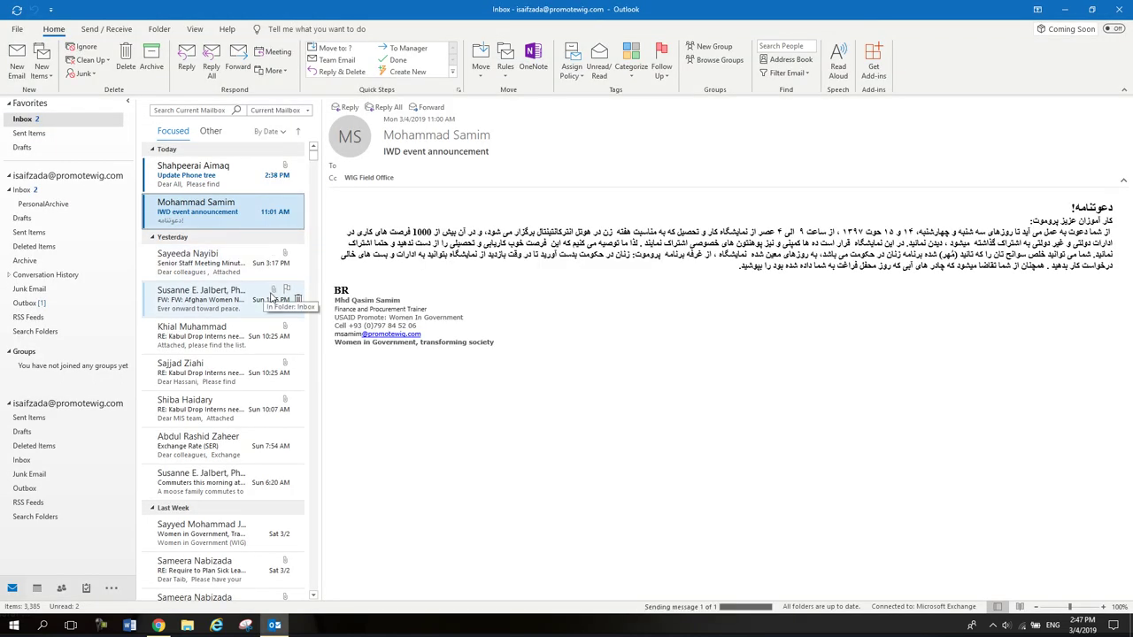
Start another new email addressed to the Gmail account and paste the saved body text.
{"action": "left_click", "coordinate": [16, 62]}
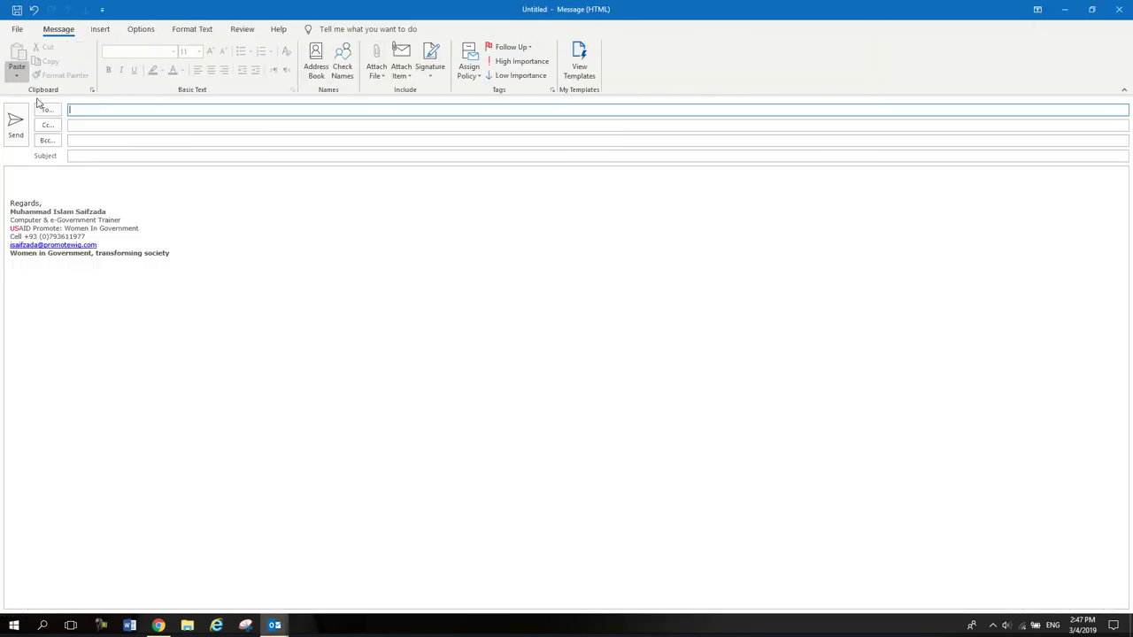
{"action": "type", "text": "isai"}
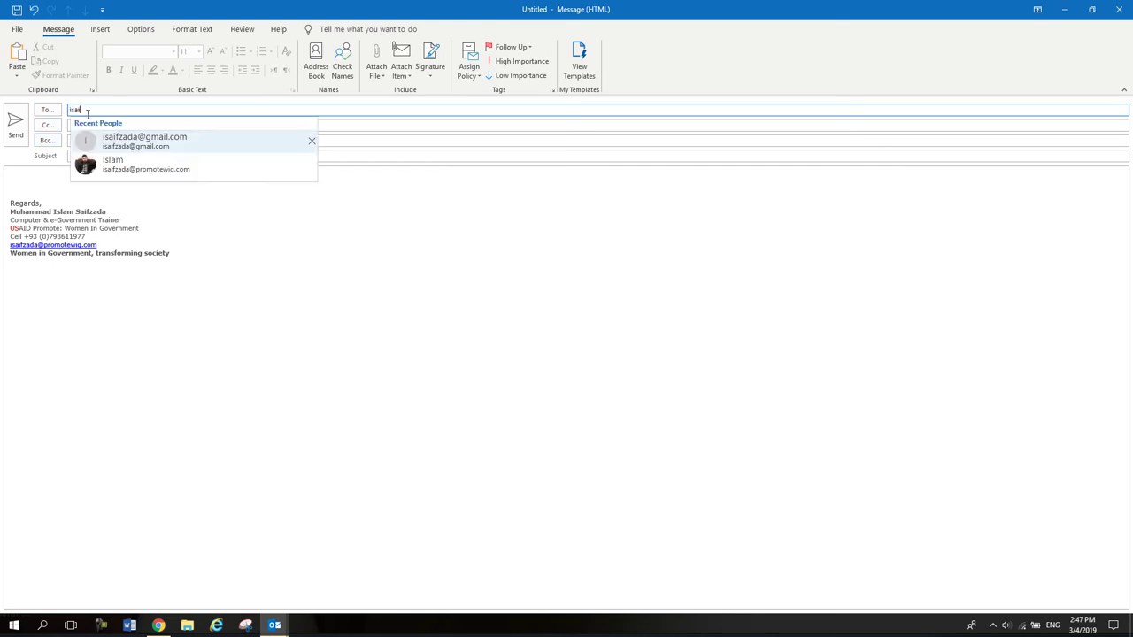
{"action": "left_click", "coordinate": [139, 139]}
{"action": "left_click", "coordinate": [117, 156]}
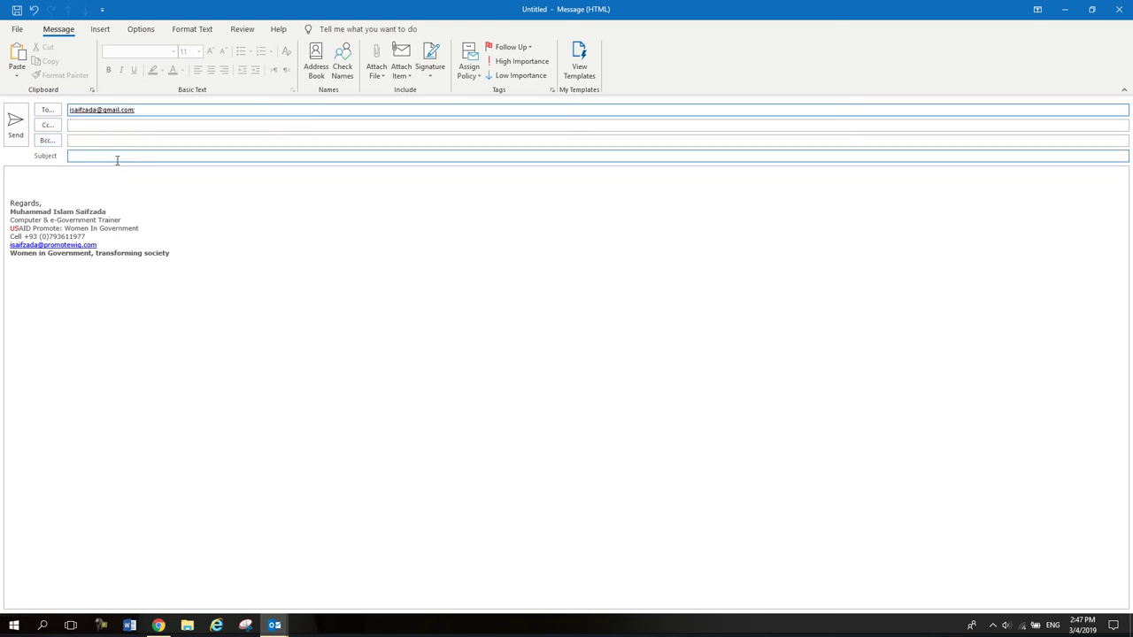
{"action": "left_click", "coordinate": [90, 172]}
{"action": "key", "text": "ctrl+v"}
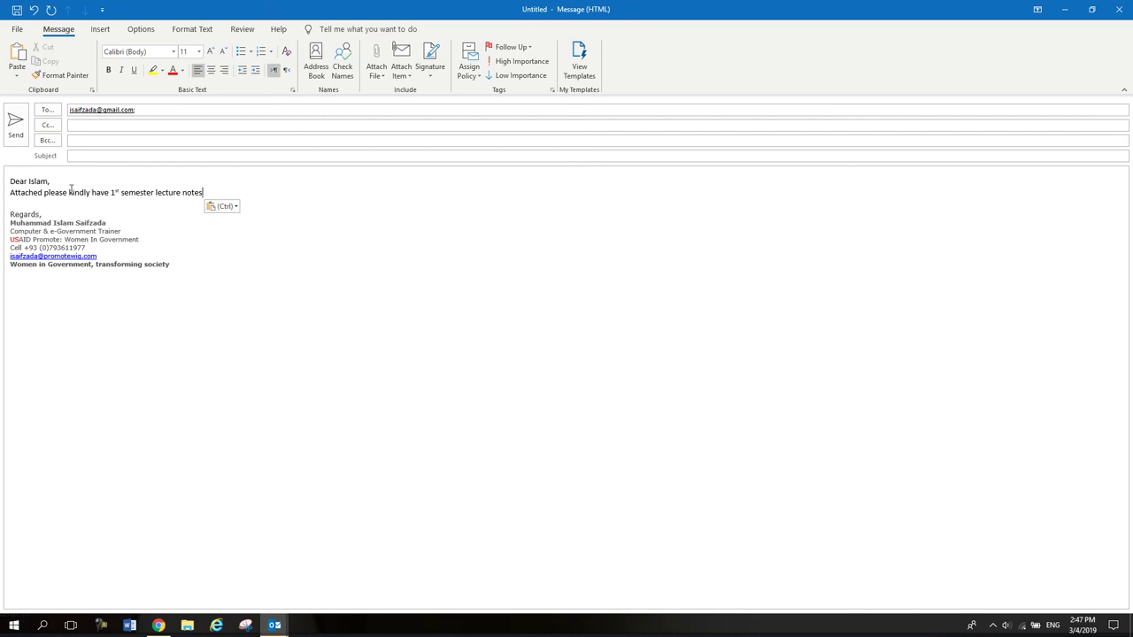
Set the subject line to '2nd semester lecture notes' by reusing the body's phrase.
{"action": "left_click_drag", "start_coordinate": [207, 193], "coordinate": [92, 193]}
{"action": "left_click", "coordinate": [114, 193]}
{"action": "key", "text": "shift+End"}
{"action": "key", "text": "ctrl+c"}
{"action": "left_click", "coordinate": [104, 155]}
{"action": "key", "text": "ctrl+v"}
{"action": "left_click_drag", "start_coordinate": [80, 154], "coordinate": [43, 158]}
{"action": "type", "text": "2nd"}
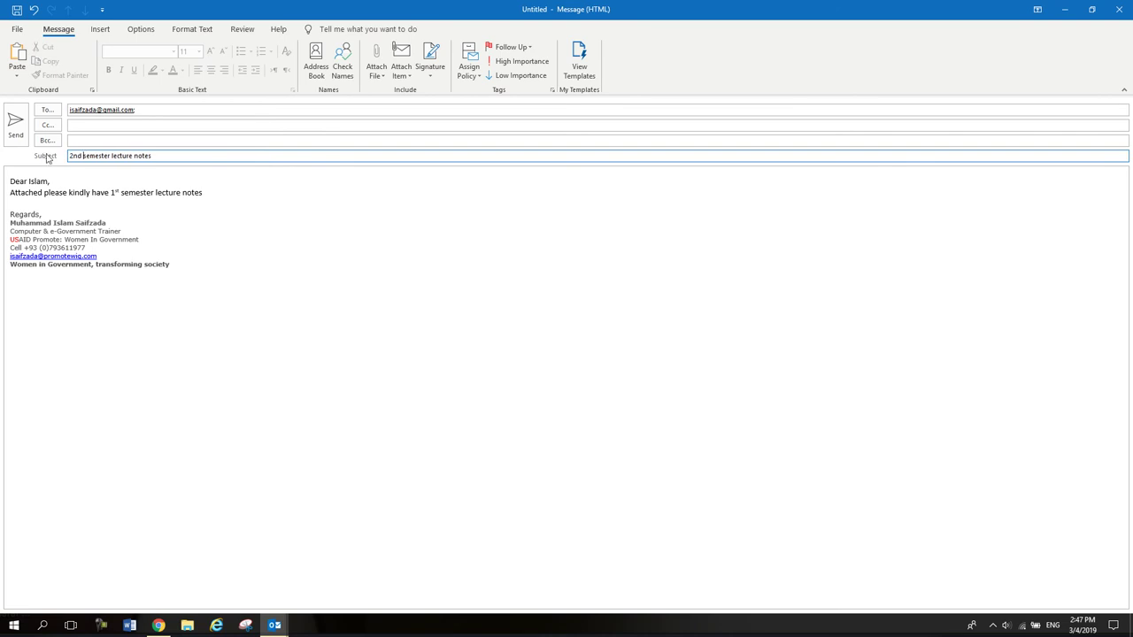
Attach Cover letter (1).docx and send the message.
{"action": "left_click", "coordinate": [378, 71]}
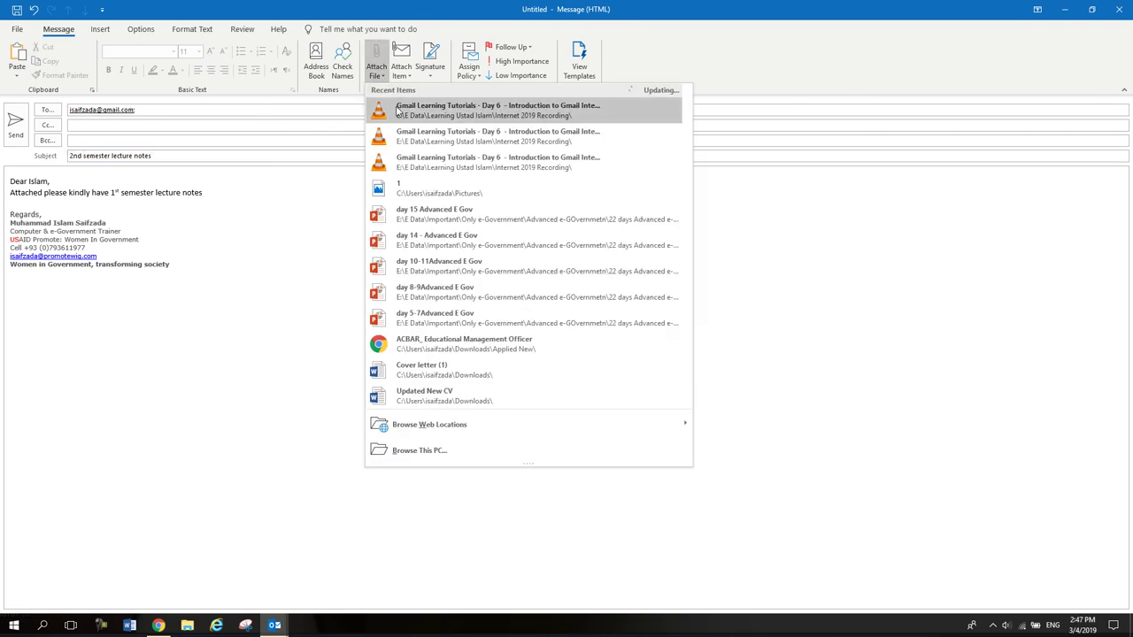
{"action": "left_click", "coordinate": [429, 377]}
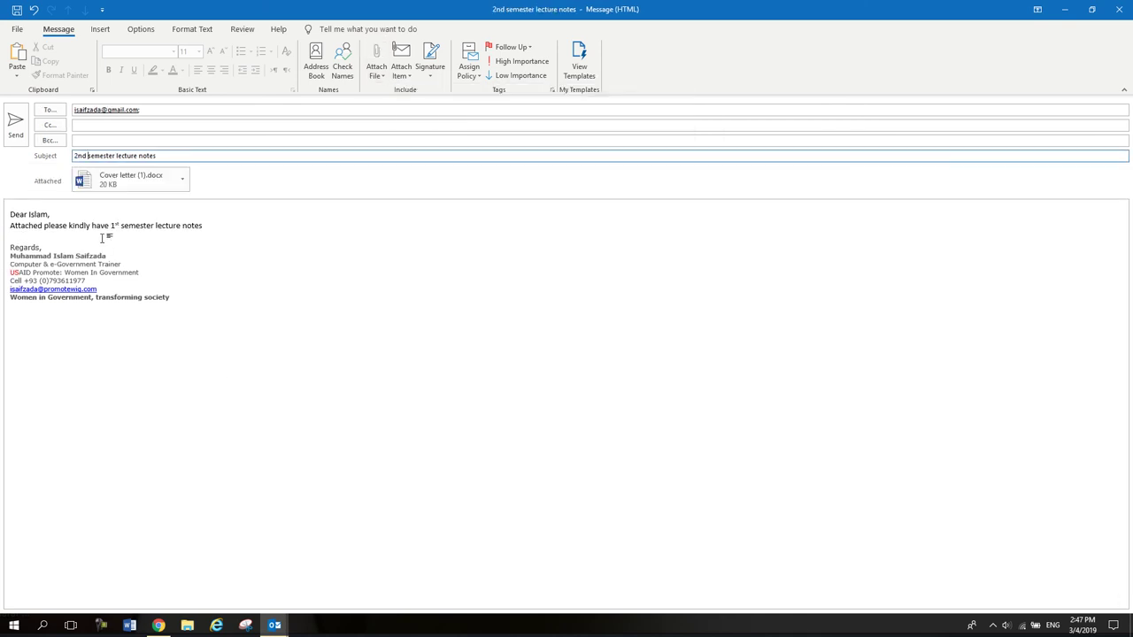
{"action": "left_click", "coordinate": [15, 121]}
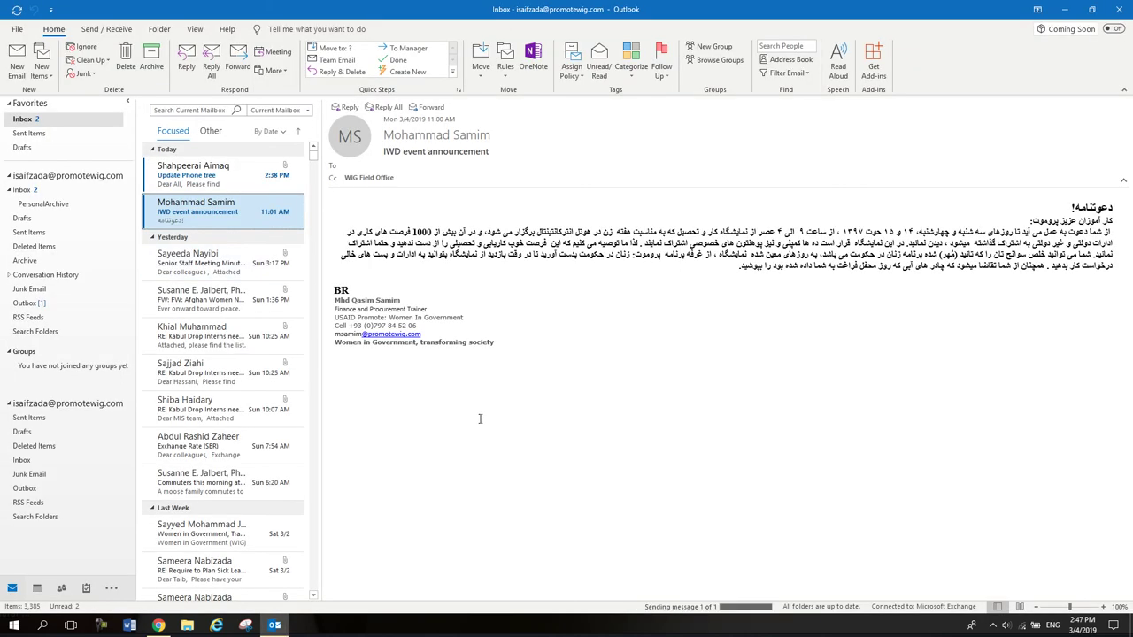
Address a third email to the Gmail account with the copied lecture-notes phrase as its subject.
{"action": "left_click", "coordinate": [16, 62]}
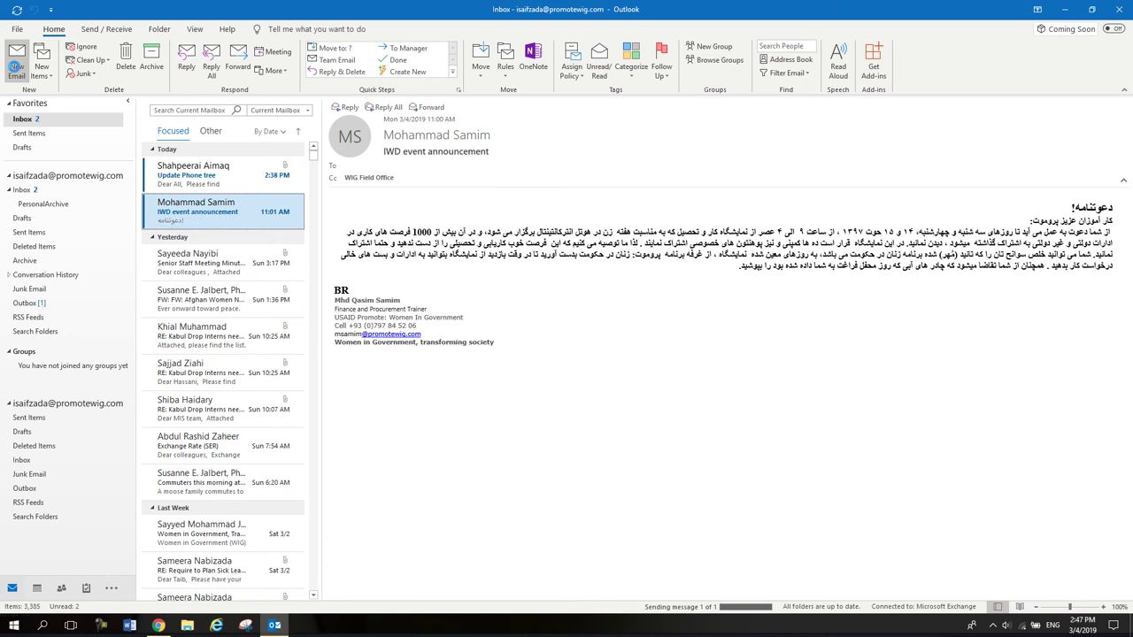
{"action": "type", "text": "isai"}
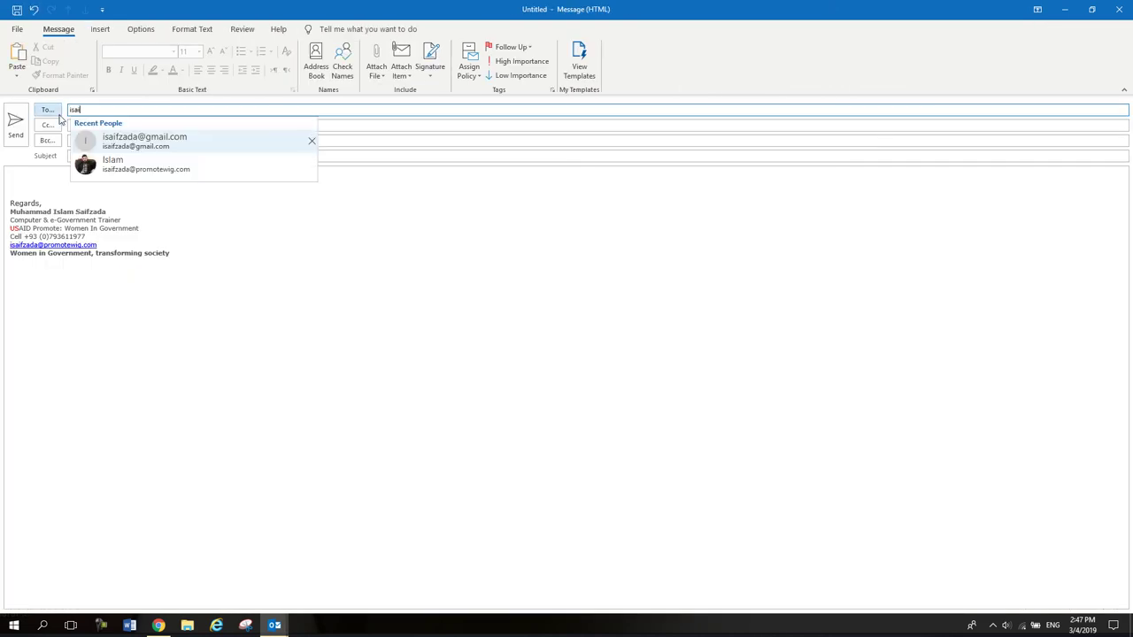
{"action": "left_click", "coordinate": [137, 137]}
{"action": "left_click", "coordinate": [61, 177]}
{"action": "key", "text": "ctrl+v"}
{"action": "left_click", "coordinate": [87, 156]}
{"action": "key", "text": "ctrl+z"}
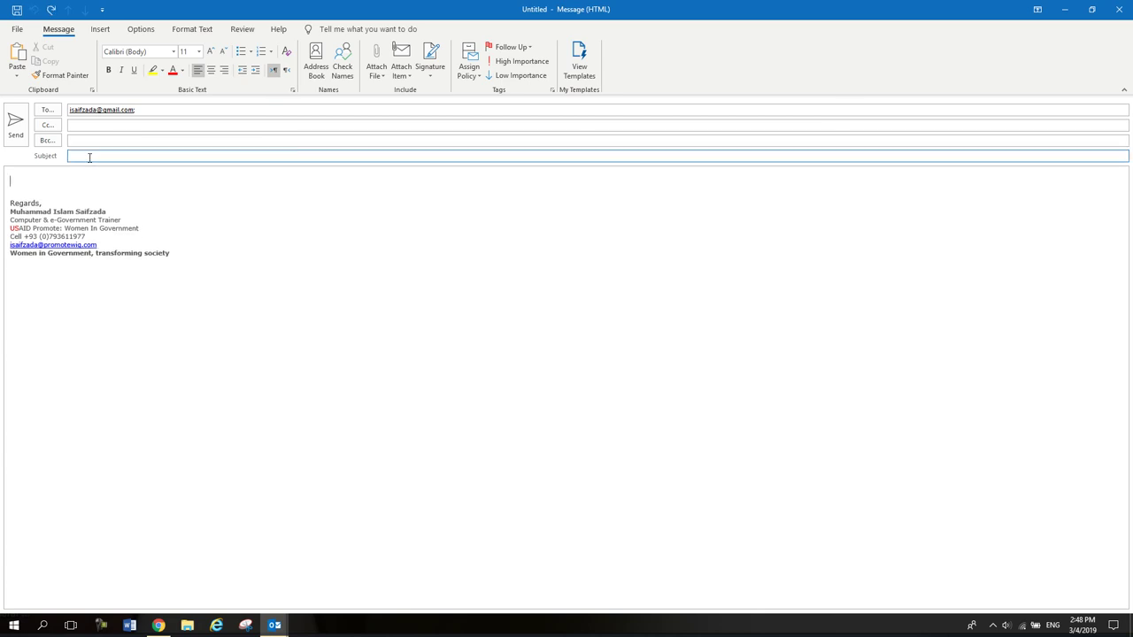
{"action": "key", "text": "ctrl+v"}
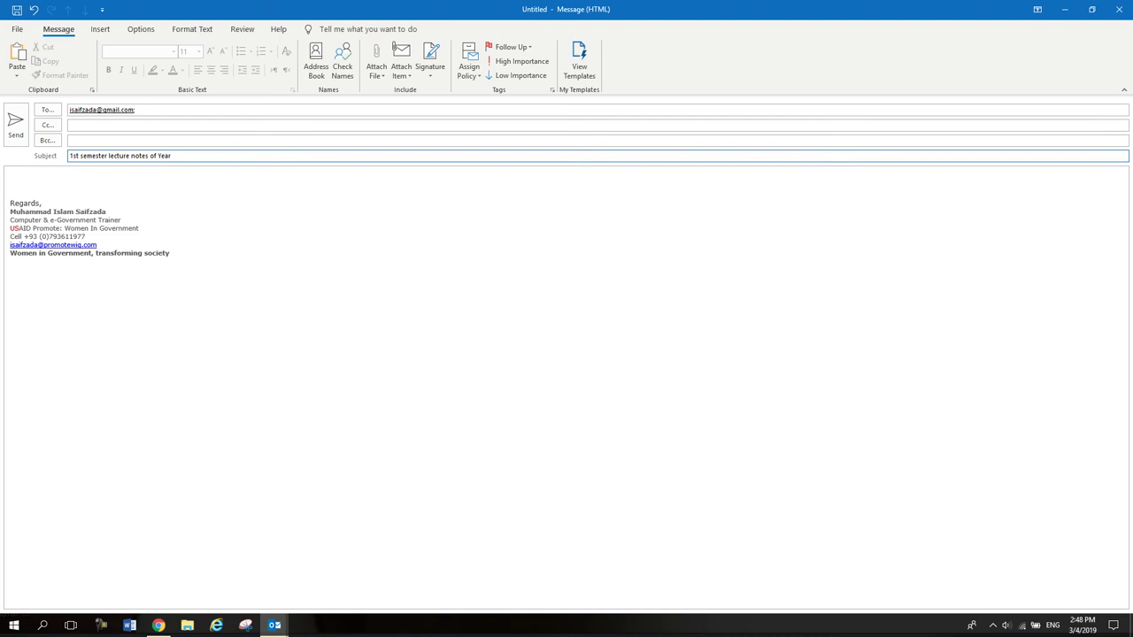
Write the body: a greeting to the recipient, then a line about the attached semester lecture notes.
{"action": "left_click", "coordinate": [90, 175]}
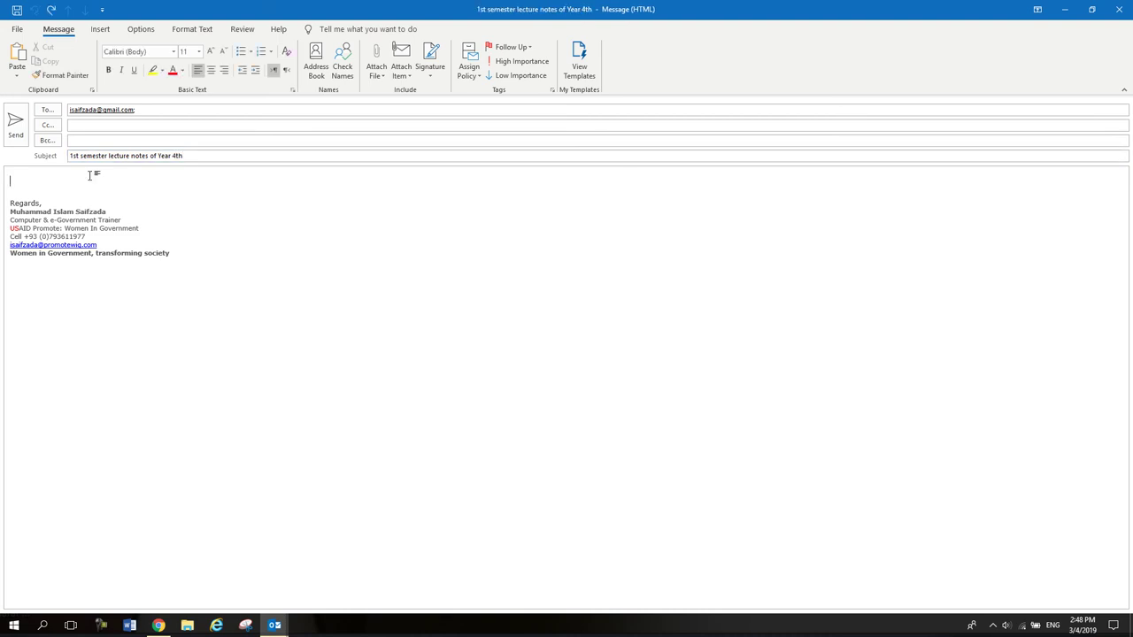
{"action": "type", "text": "Dear Islam,"}
{"action": "key", "text": "Return"}
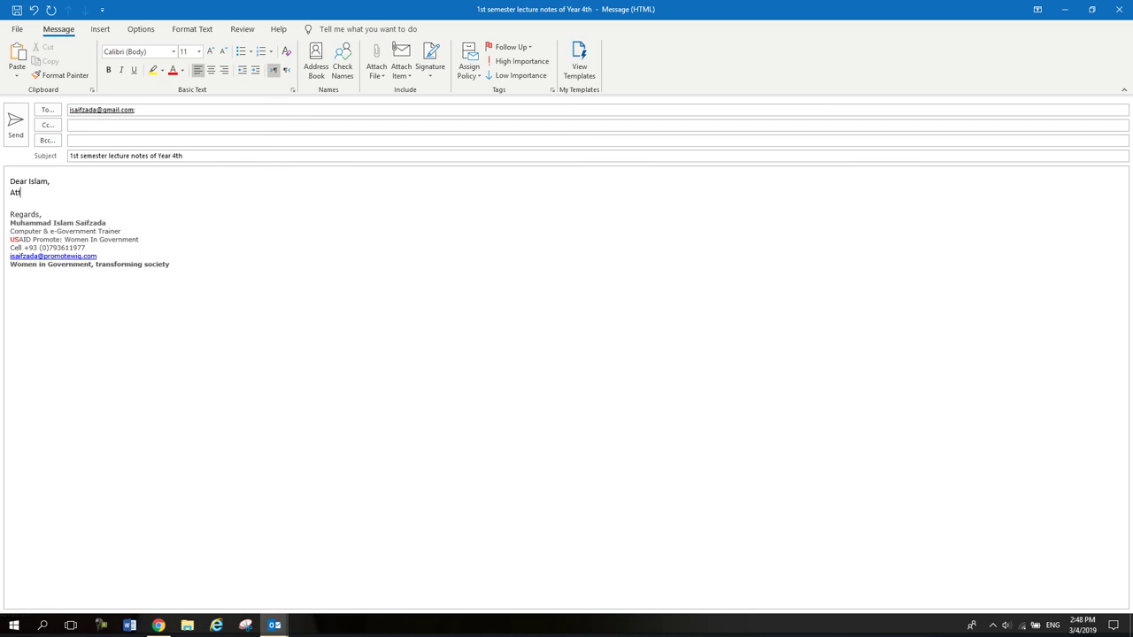
{"action": "type", "text": "Attached please kindlty h"}
{"action": "type", "text": "y "}
{"action": "type", "text": "sem"}
{"action": "key", "text": "BackSpace"}
{"action": "key", "text": "BackSpace"}
{"action": "key", "text": "BackSpace"}
{"action": "key", "text": "BackSpace"}
{"action": "type", "text": "seme"}
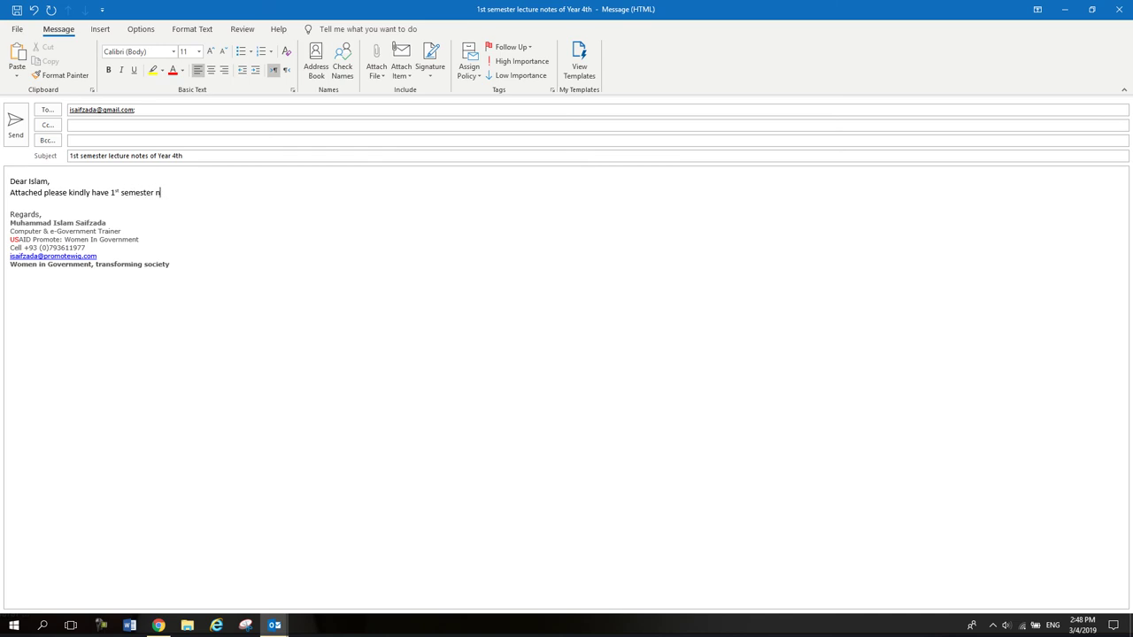
{"action": "type", "text": "ster lecture notes for the 4th year."}
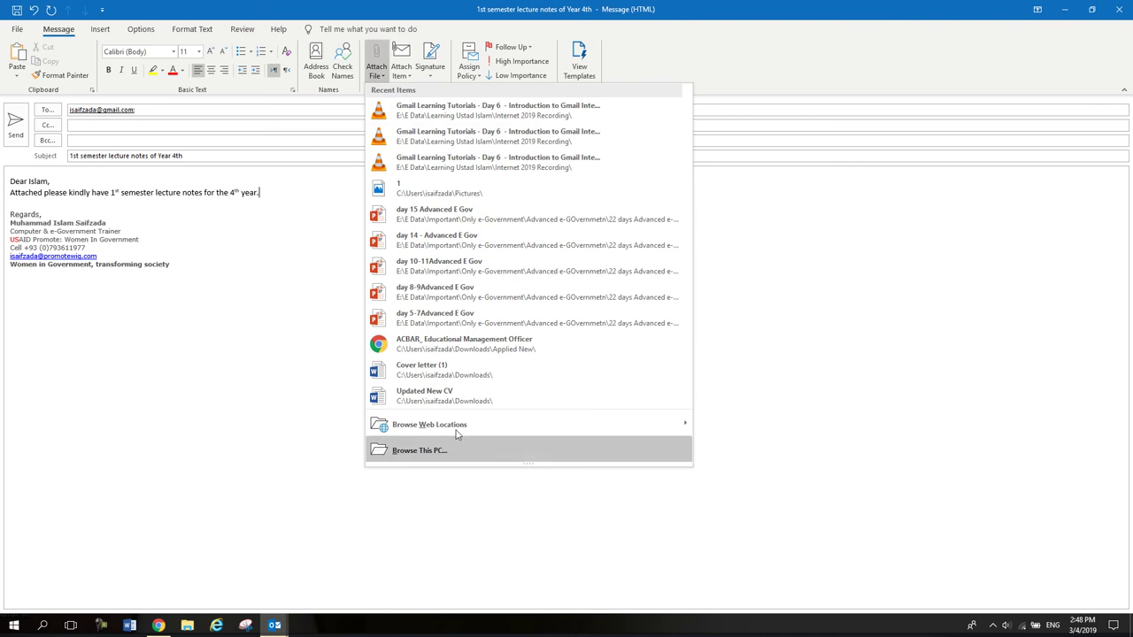
Attach Cover letter (1).docx, send the email, and confirm it appears in Sent Items.
{"action": "left_click", "coordinate": [421, 369]}
{"action": "left_click", "coordinate": [15, 121]}
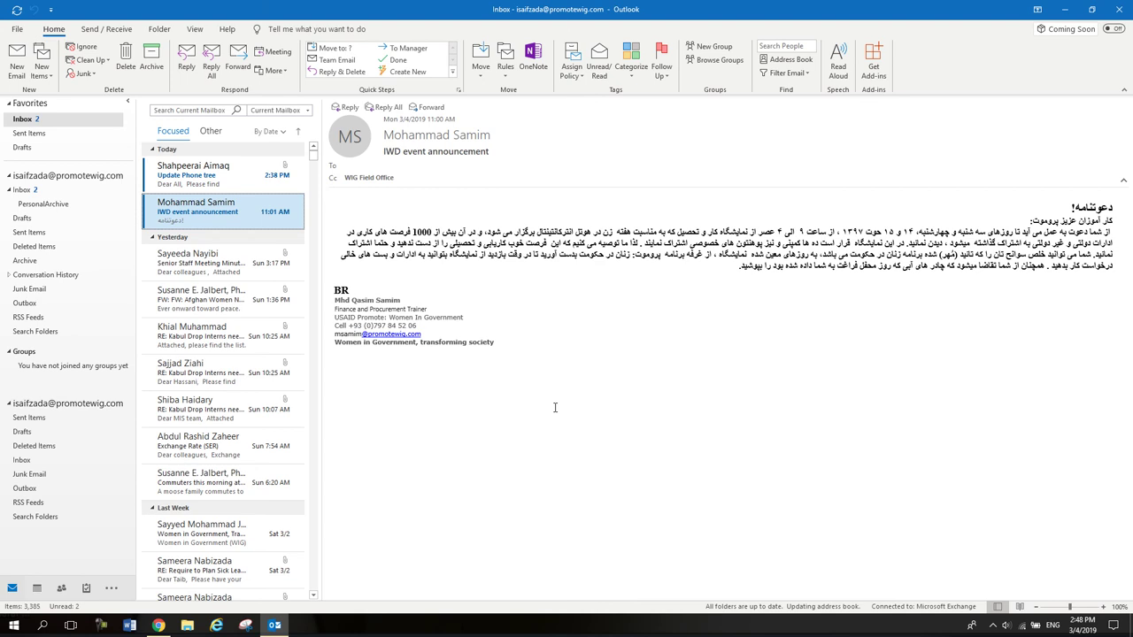
{"action": "left_click", "coordinate": [32, 134]}
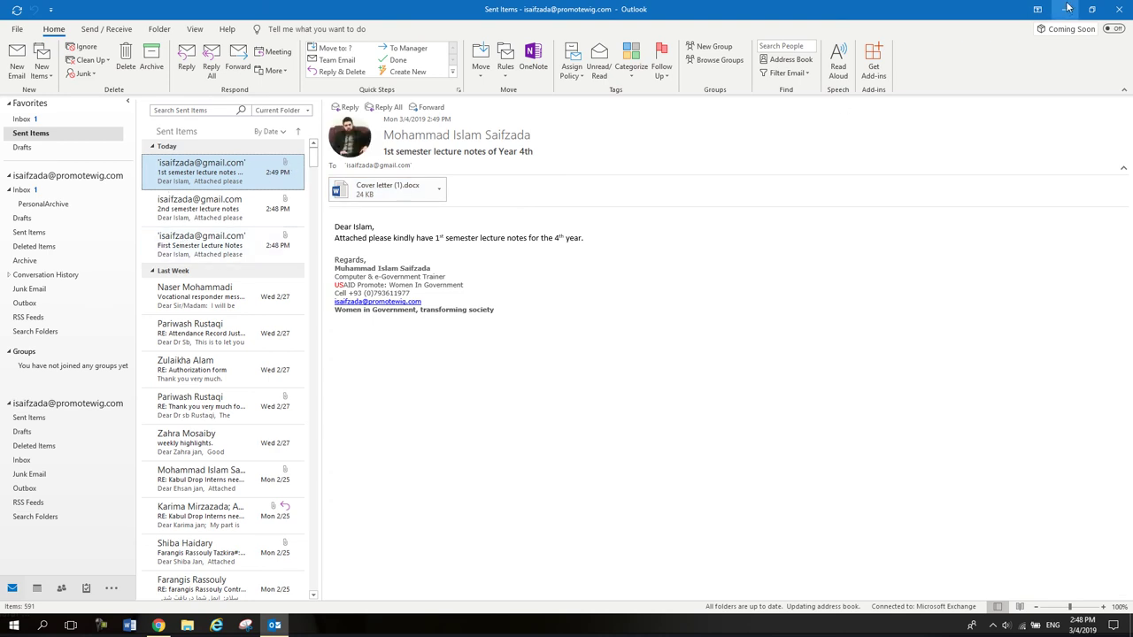
{"action": "key", "text": "alt+Tab"}
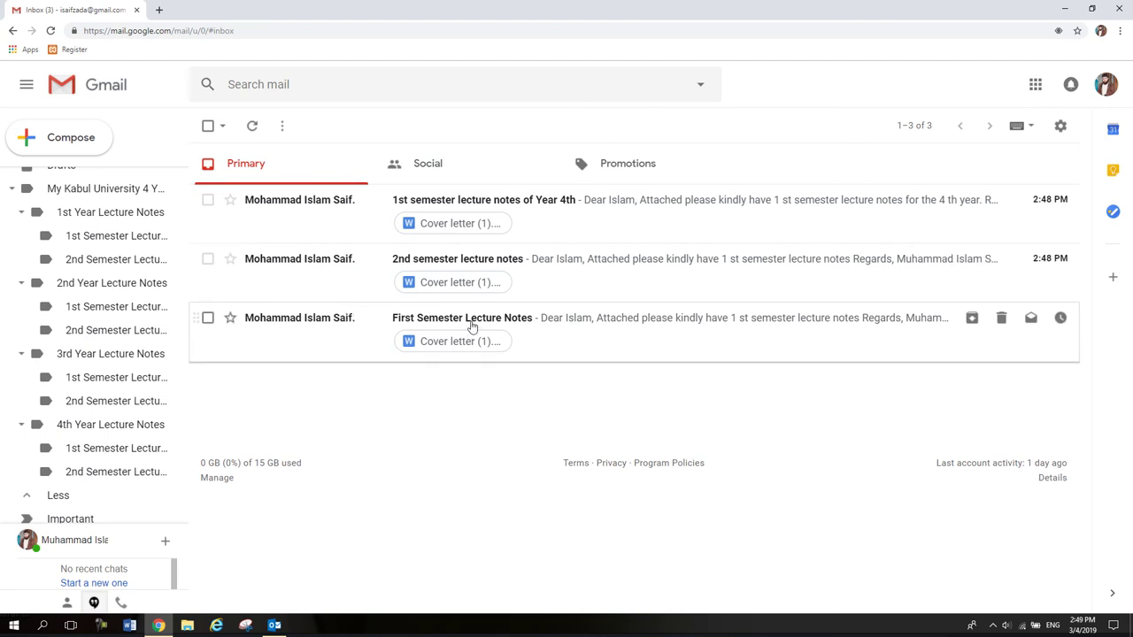
Move the three emails into 1st Year 1st Semester, 1st Year 2nd Semester, and 4th Year 1st Semester Lecture Notes.
{"action": "left_click", "coordinate": [207, 318]}
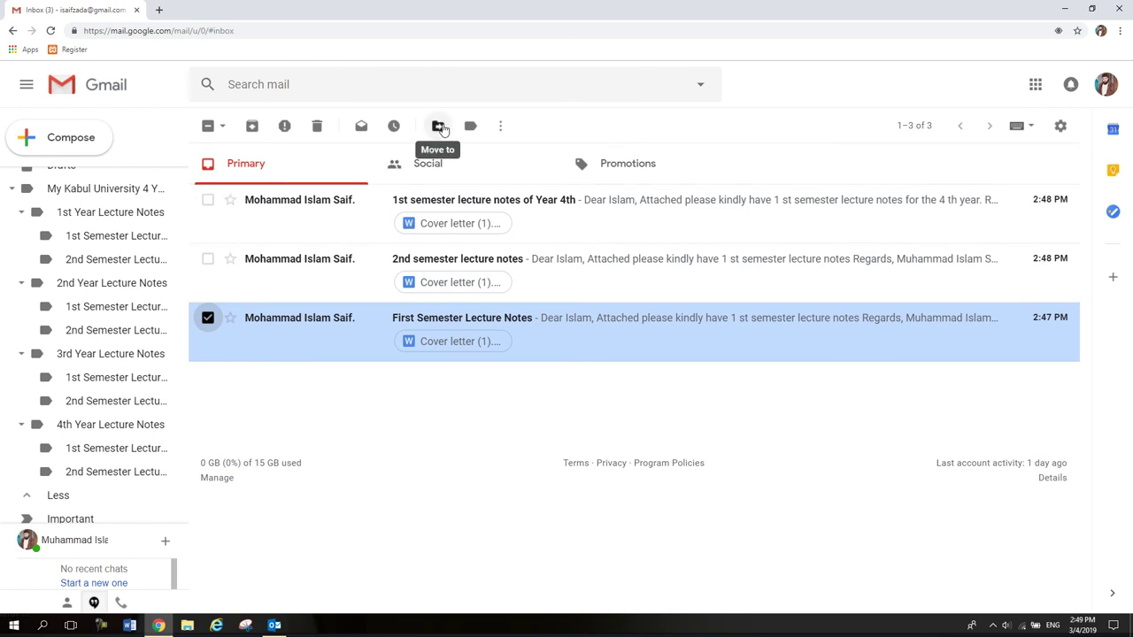
{"action": "left_click", "coordinate": [439, 127]}
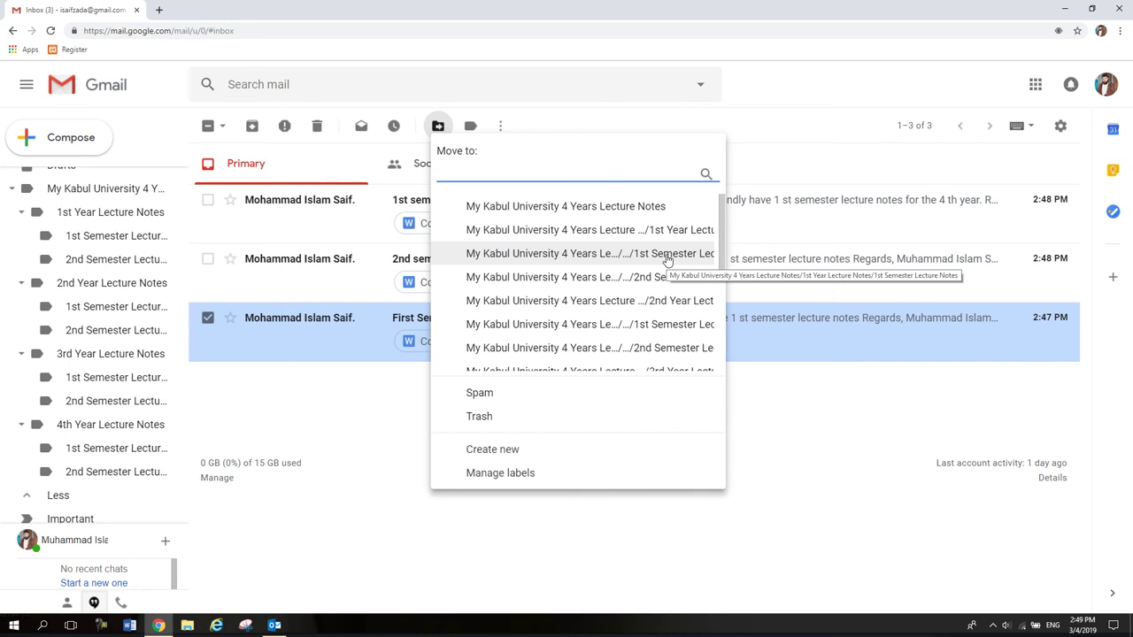
{"action": "left_click", "coordinate": [667, 255]}
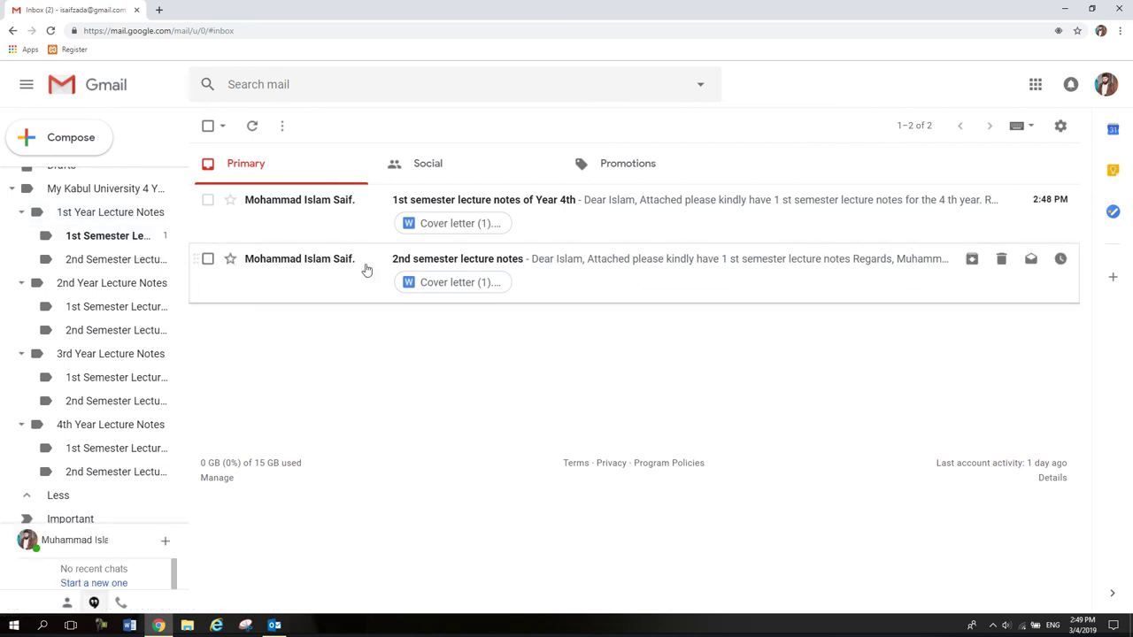
{"action": "left_click", "coordinate": [208, 259]}
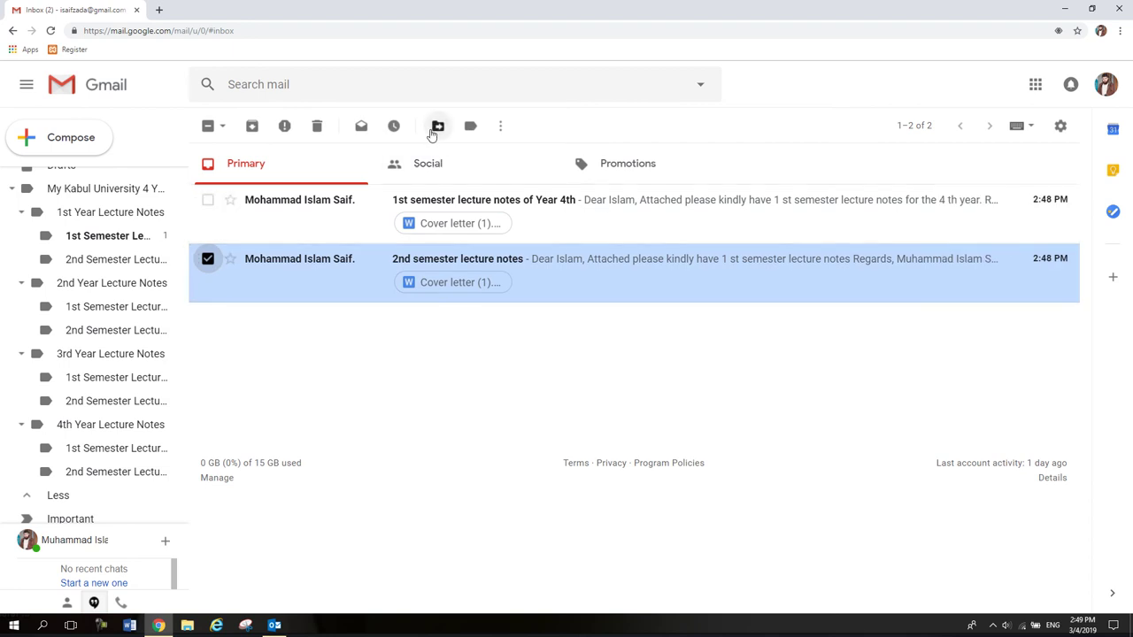
{"action": "left_click", "coordinate": [435, 128]}
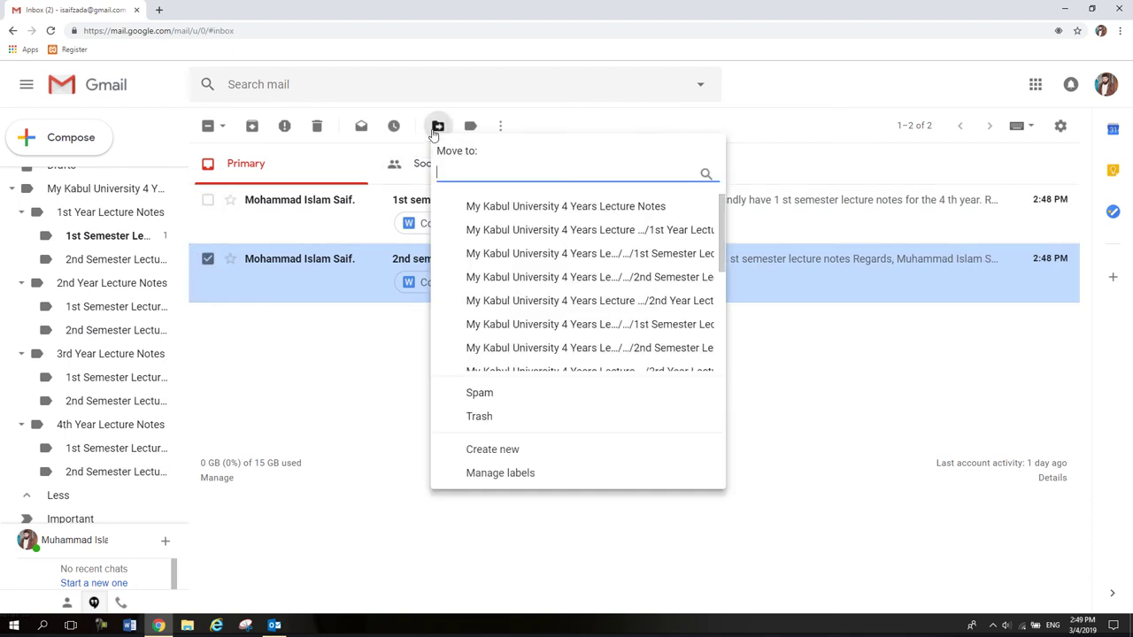
{"action": "left_click", "coordinate": [660, 278]}
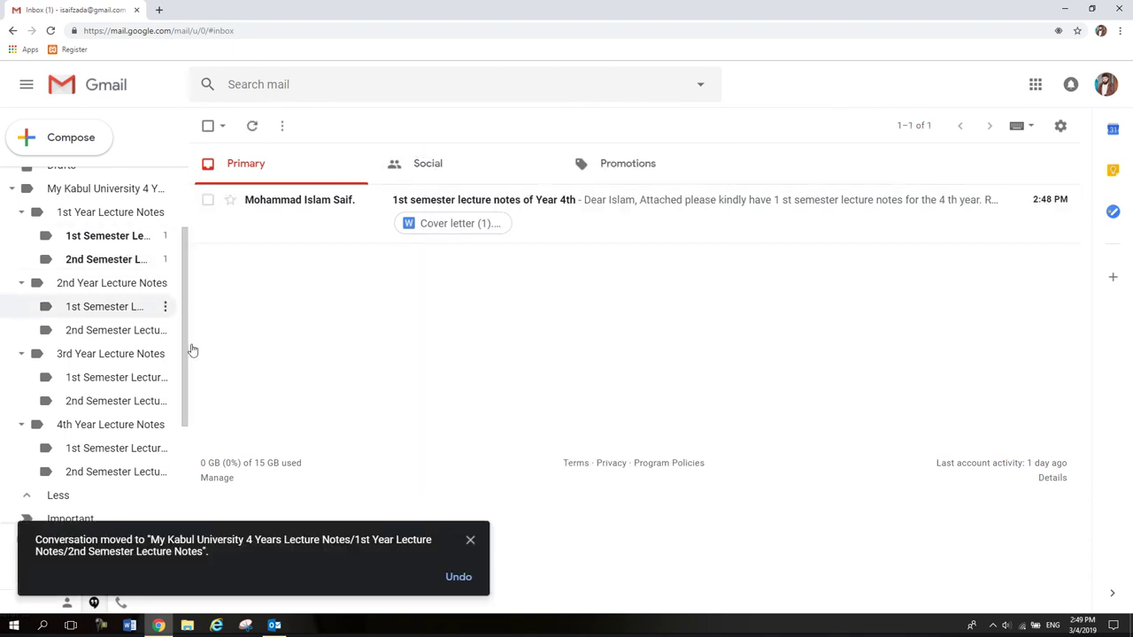
{"action": "left_click", "coordinate": [208, 200]}
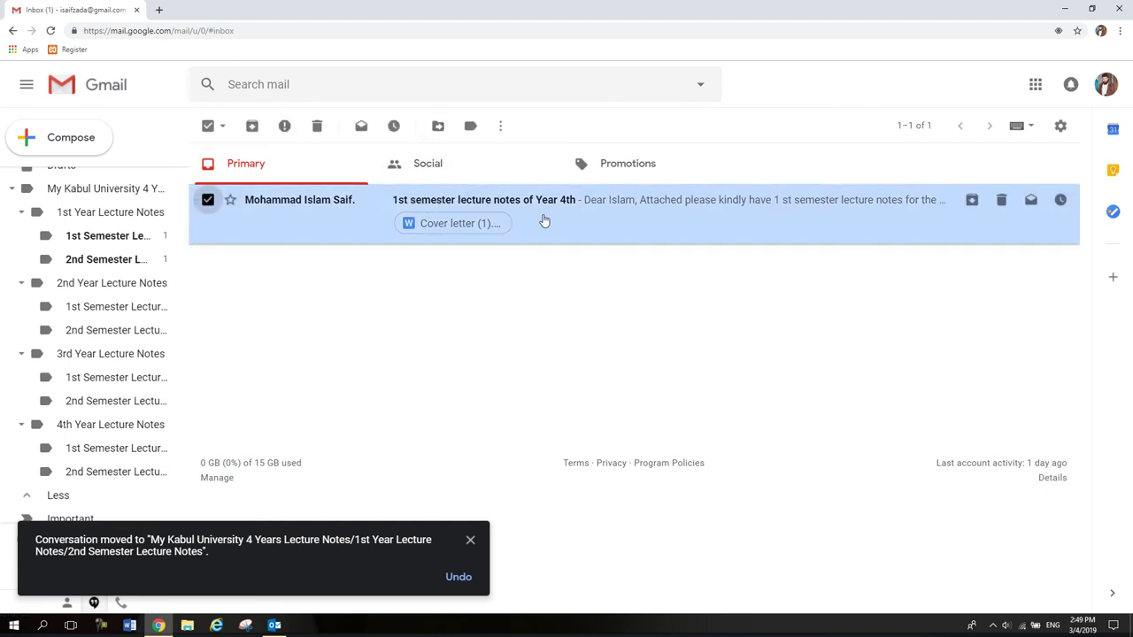
{"action": "left_click", "coordinate": [438, 126]}
{"action": "scroll", "coordinate": [571, 277], "scroll_direction": "down", "scroll_amount": 3}
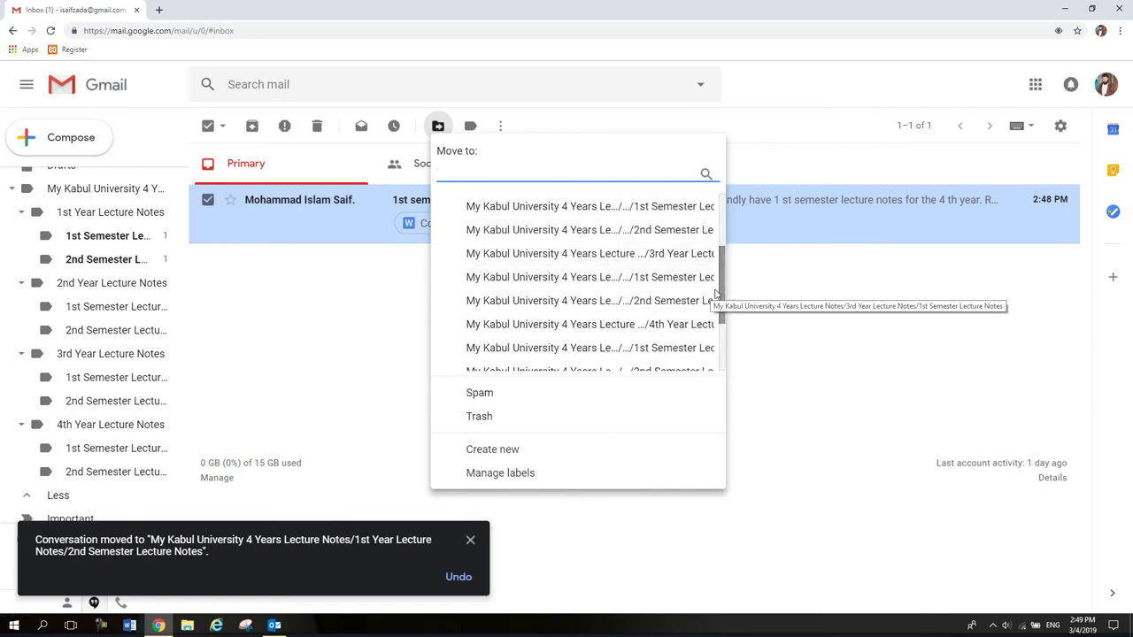
{"action": "scroll", "coordinate": [717, 294], "scroll_direction": "down", "scroll_amount": 2}
{"action": "scroll", "coordinate": [682, 297], "scroll_direction": "up", "scroll_amount": 1}
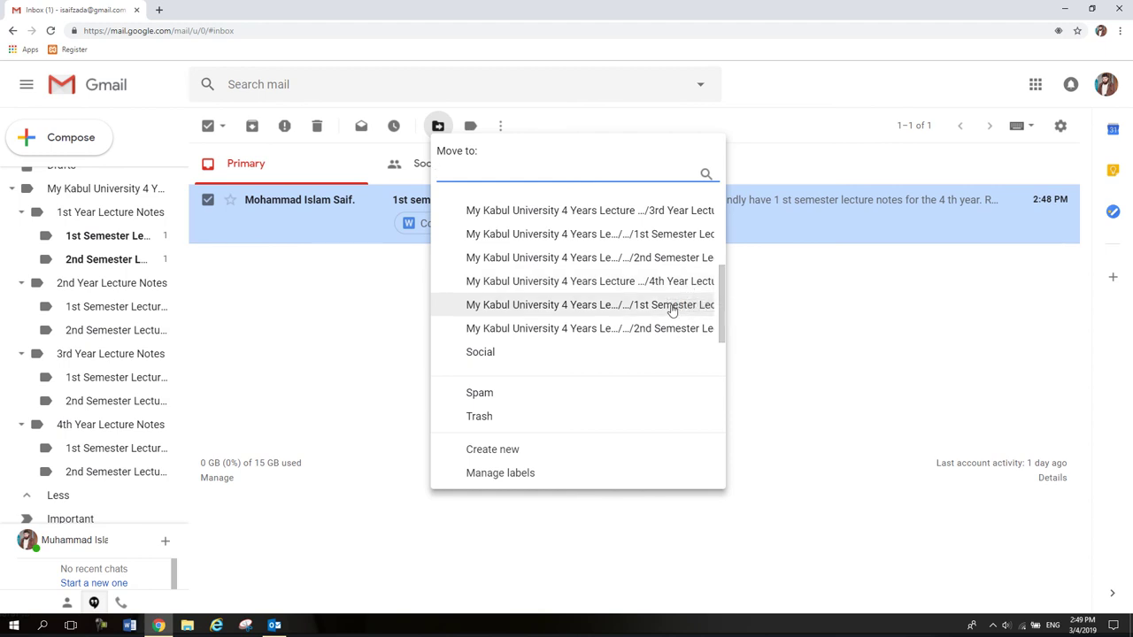
{"action": "left_click", "coordinate": [670, 306]}
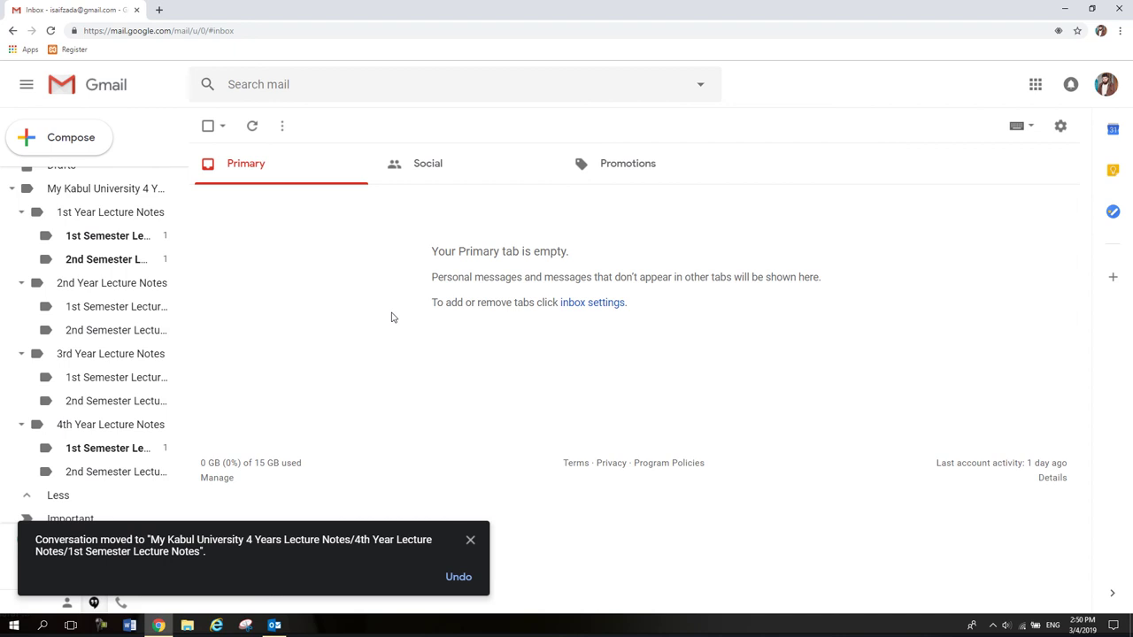
Open the Year 4th email under 4th Year 1st Semester, download its Cover letter attachment, then go back to the inbox.
{"action": "left_click", "coordinate": [95, 448]}
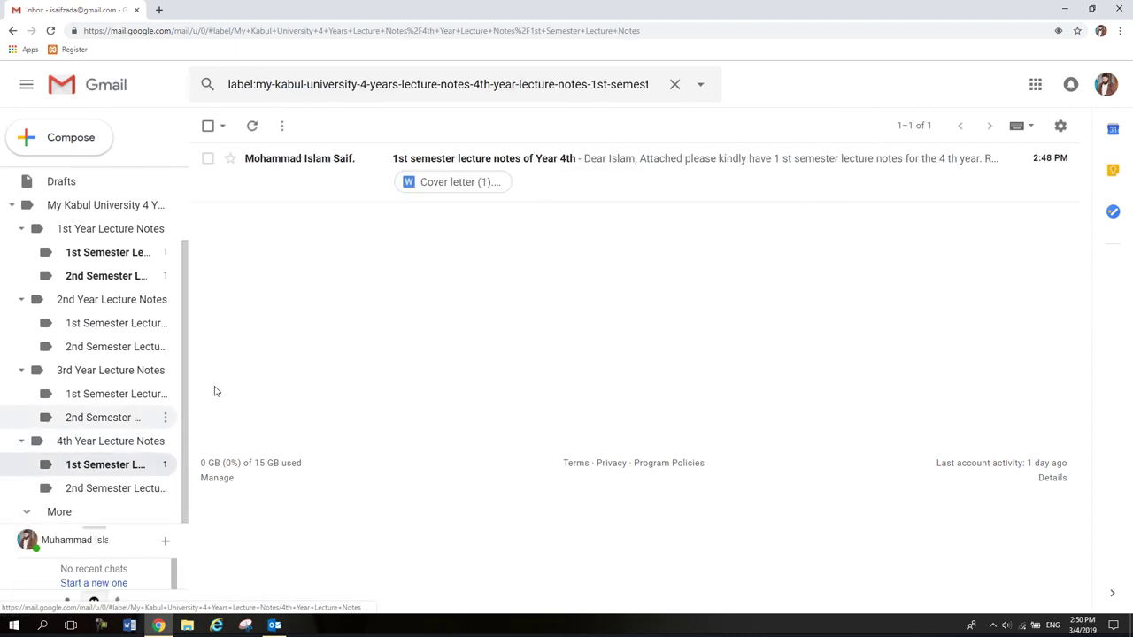
{"action": "left_click", "coordinate": [439, 165]}
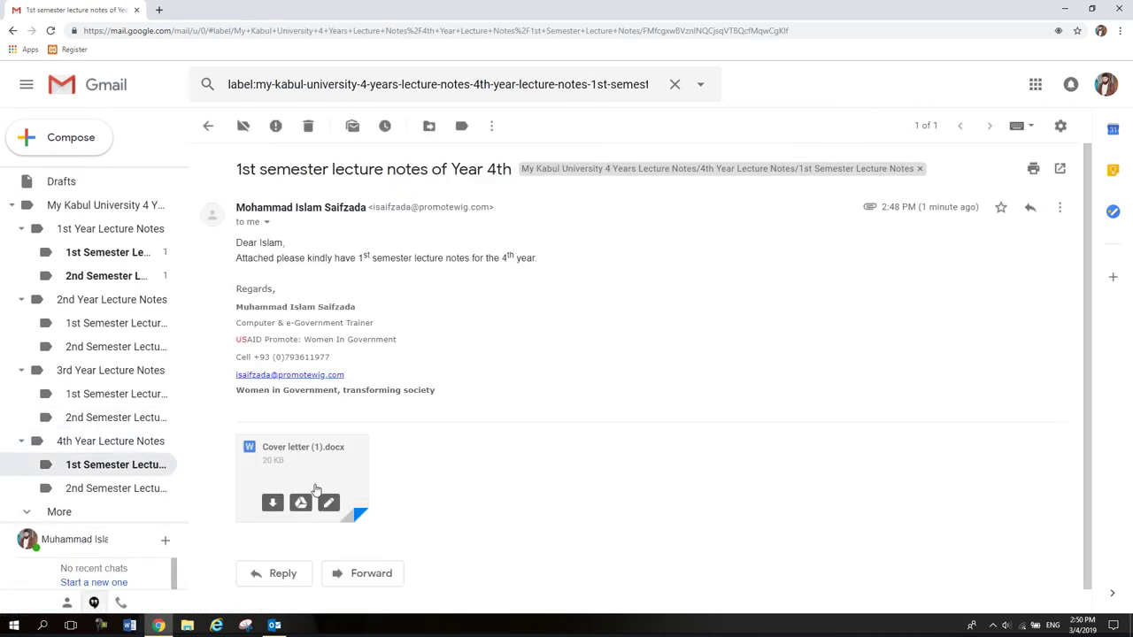
{"action": "left_click", "coordinate": [275, 512]}
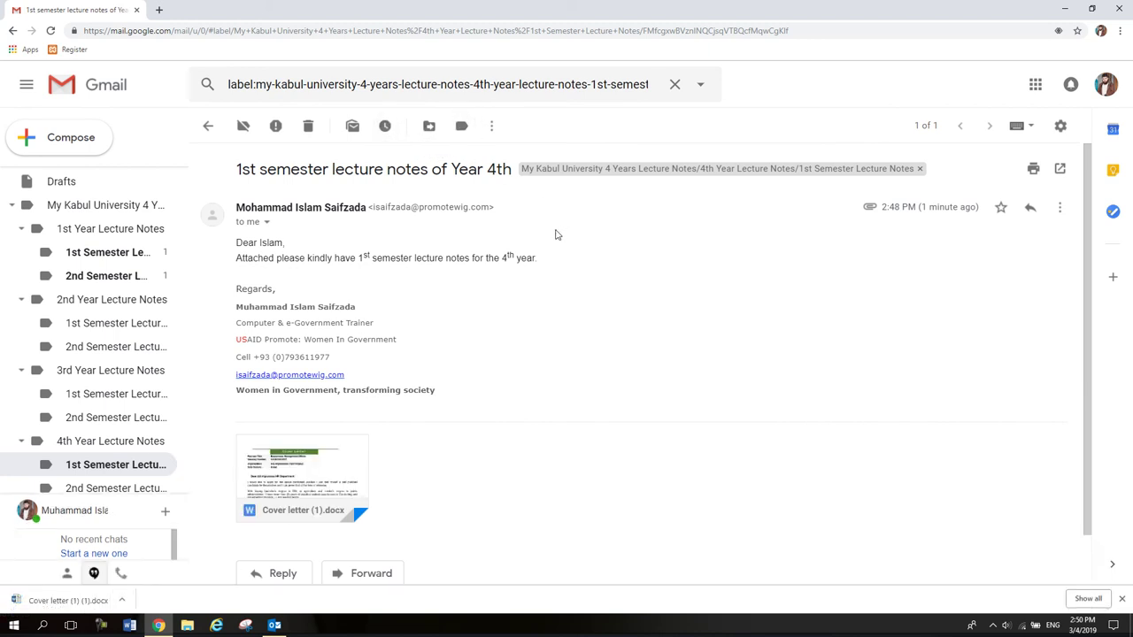
{"action": "left_click", "coordinate": [1060, 207]}
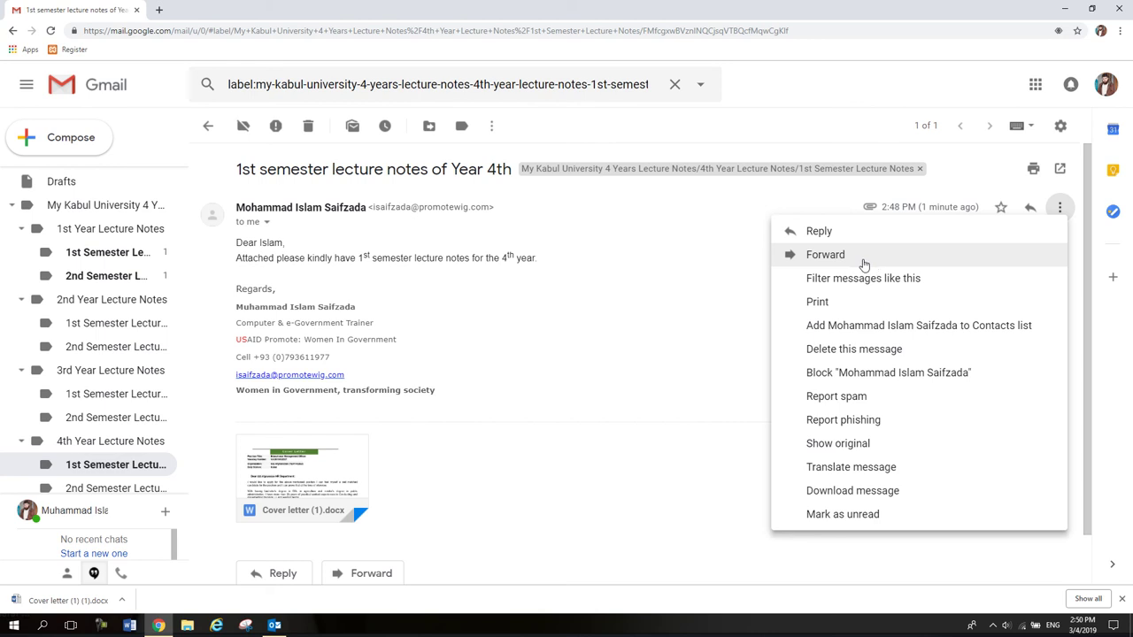
{"action": "left_click", "coordinate": [450, 321]}
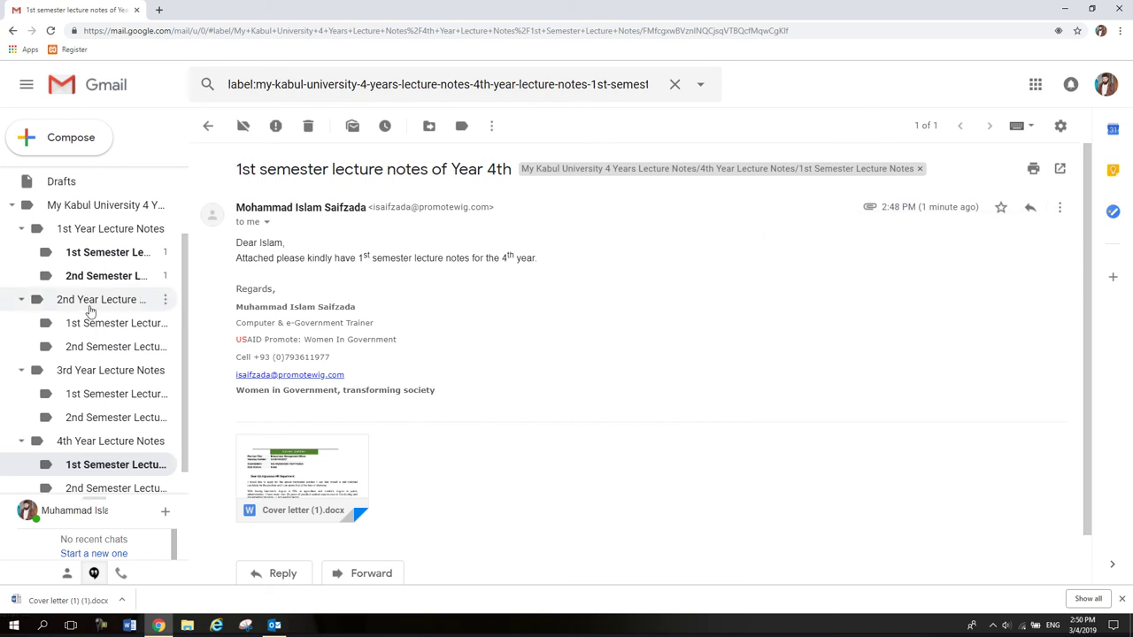
{"action": "scroll", "coordinate": [89, 313], "scroll_direction": "up", "scroll_amount": 3}
{"action": "left_click", "coordinate": [58, 180]}
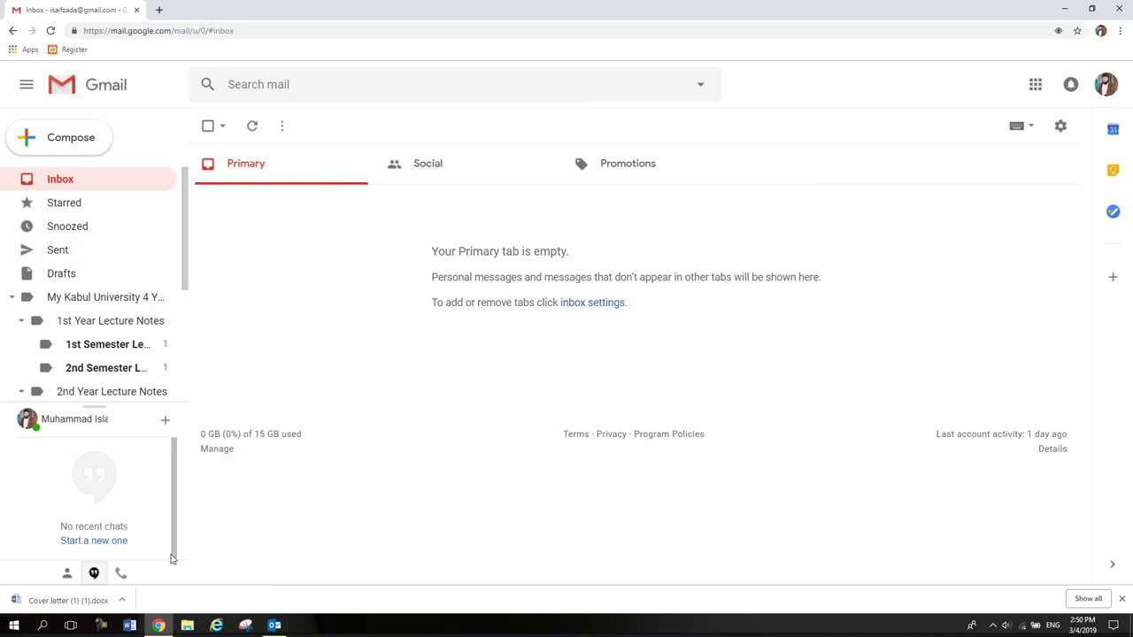
Minimize Chrome, refresh the desktop, and choose Empty Recycle Bin from the Recycle Bin's menu.
{"action": "left_click", "coordinate": [159, 627]}
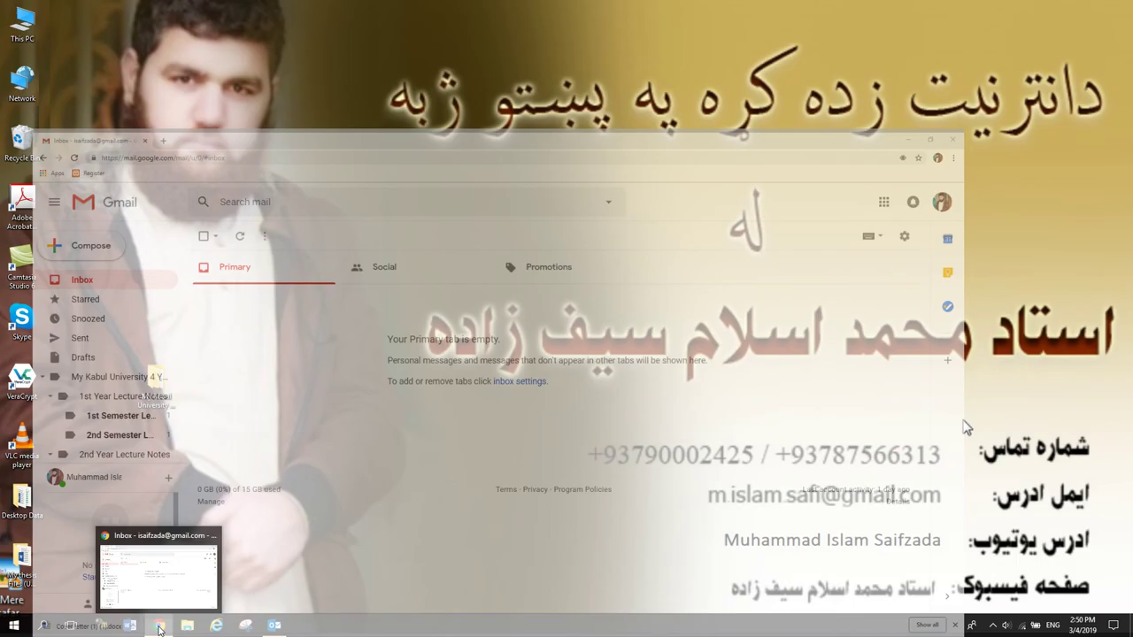
{"action": "right_click", "coordinate": [277, 225]}
{"action": "left_click", "coordinate": [309, 254]}
{"action": "right_click", "coordinate": [26, 147]}
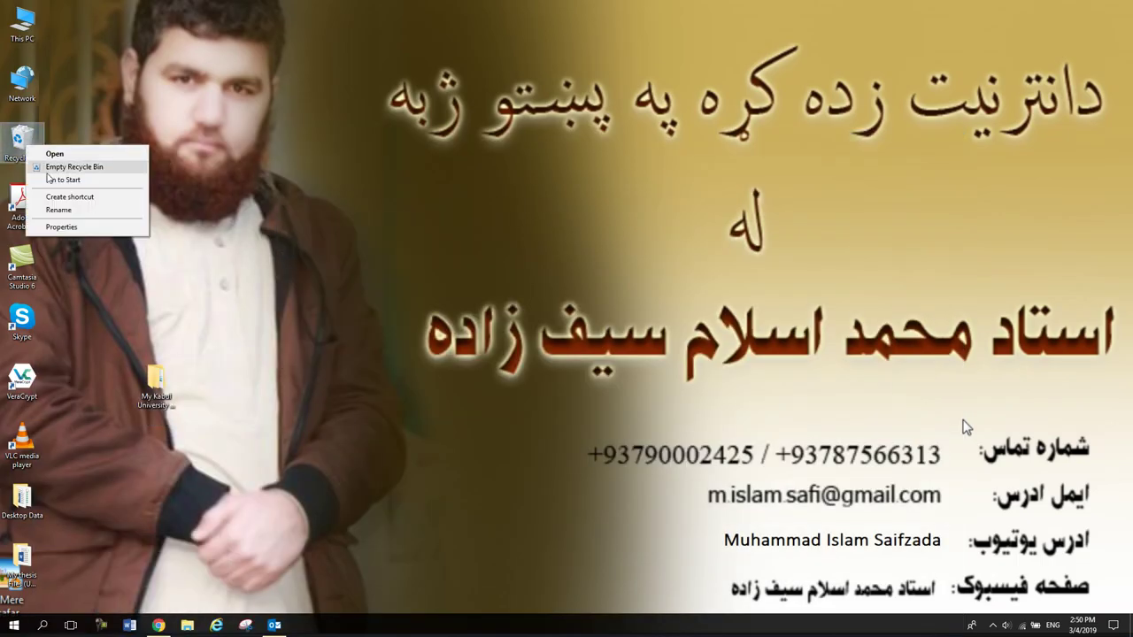
{"action": "left_click", "coordinate": [74, 166]}
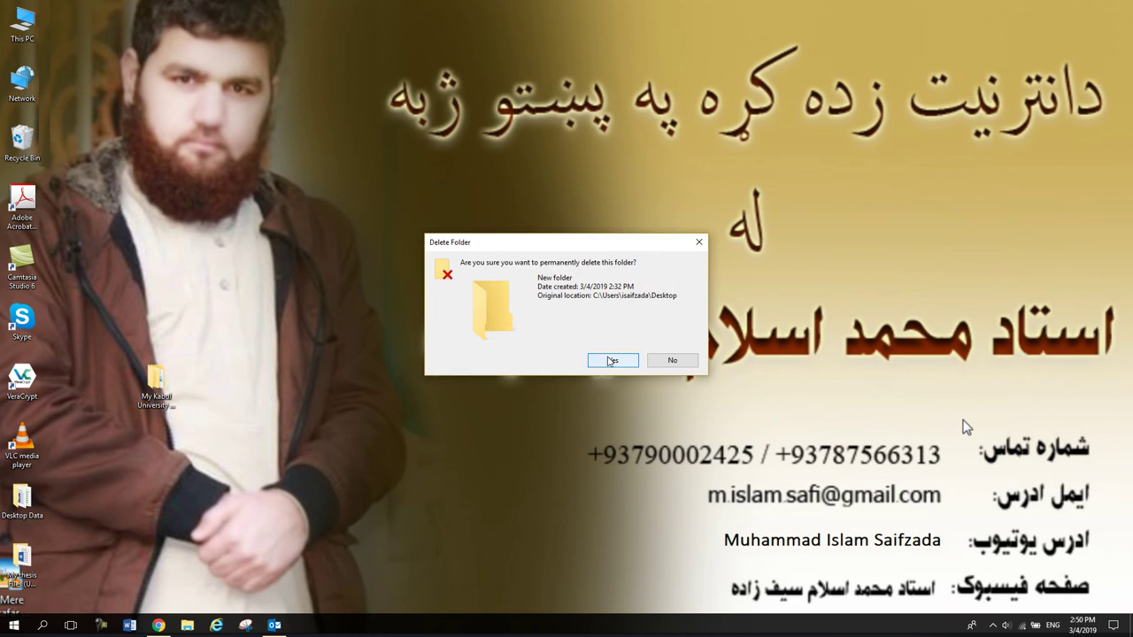